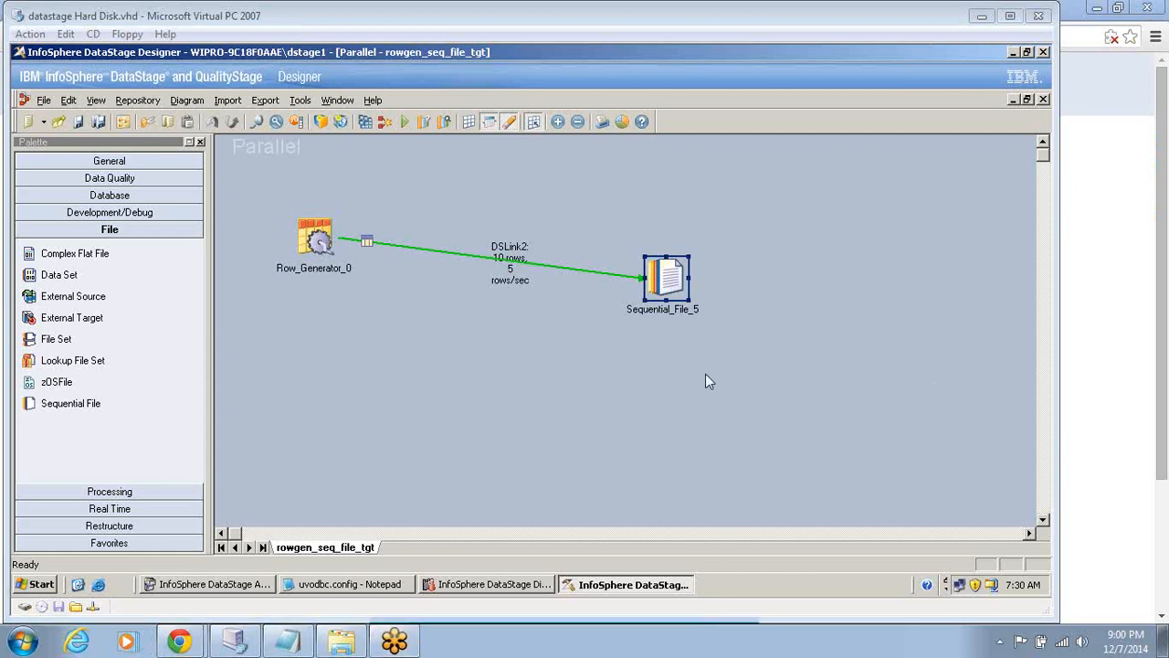
Open the Sequential_File_5 stage and review its format properties such as quote and delimiter, then cancel.
double_click(669, 274)
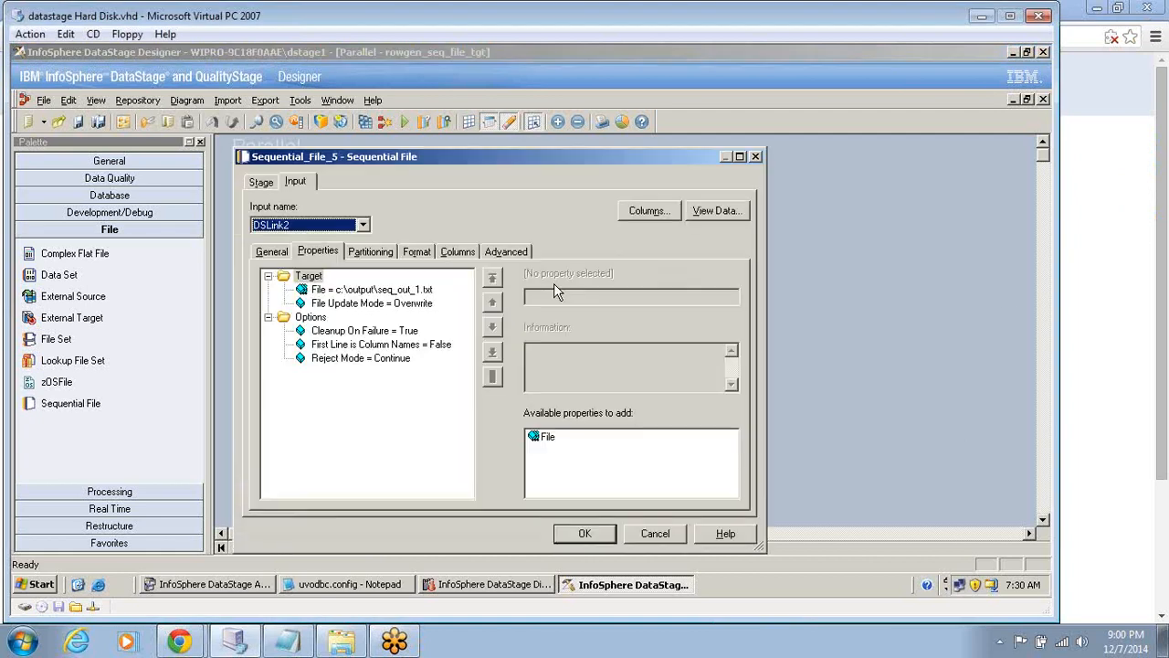
left_click(426, 254)
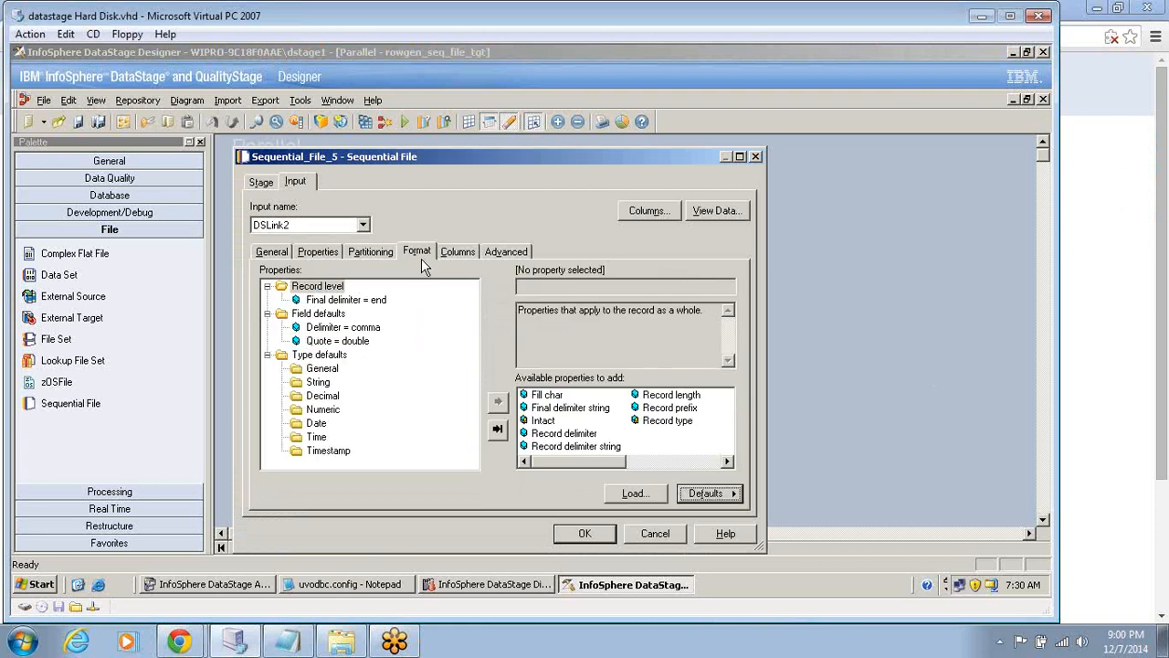
left_click(354, 348)
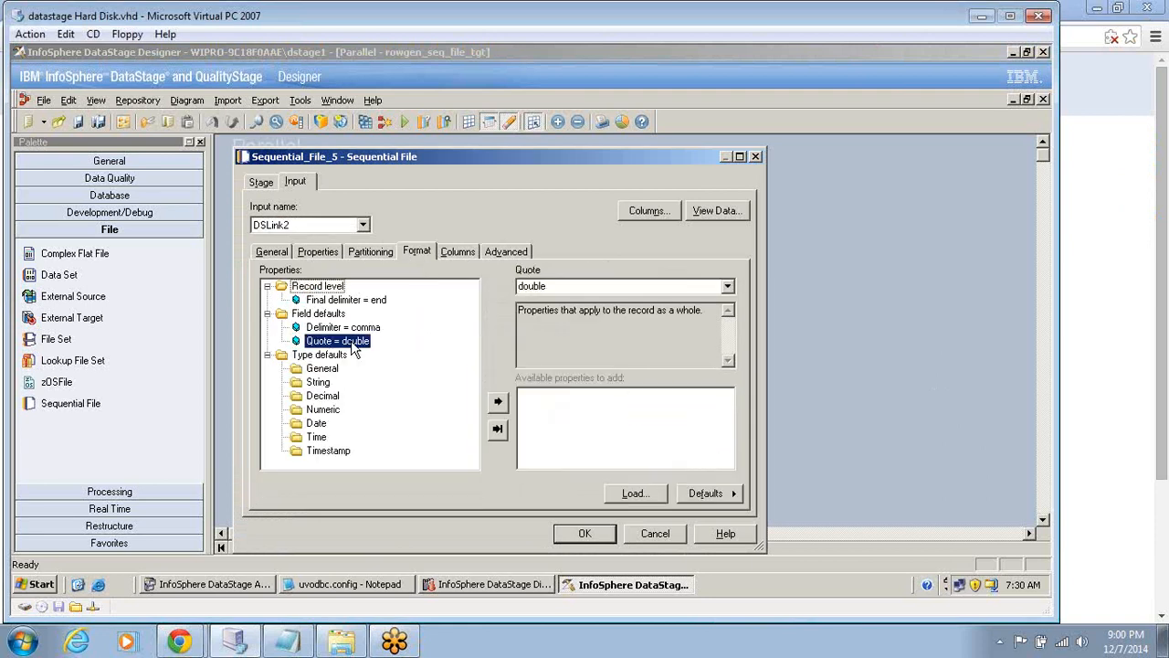
key("Up")
key("Down")
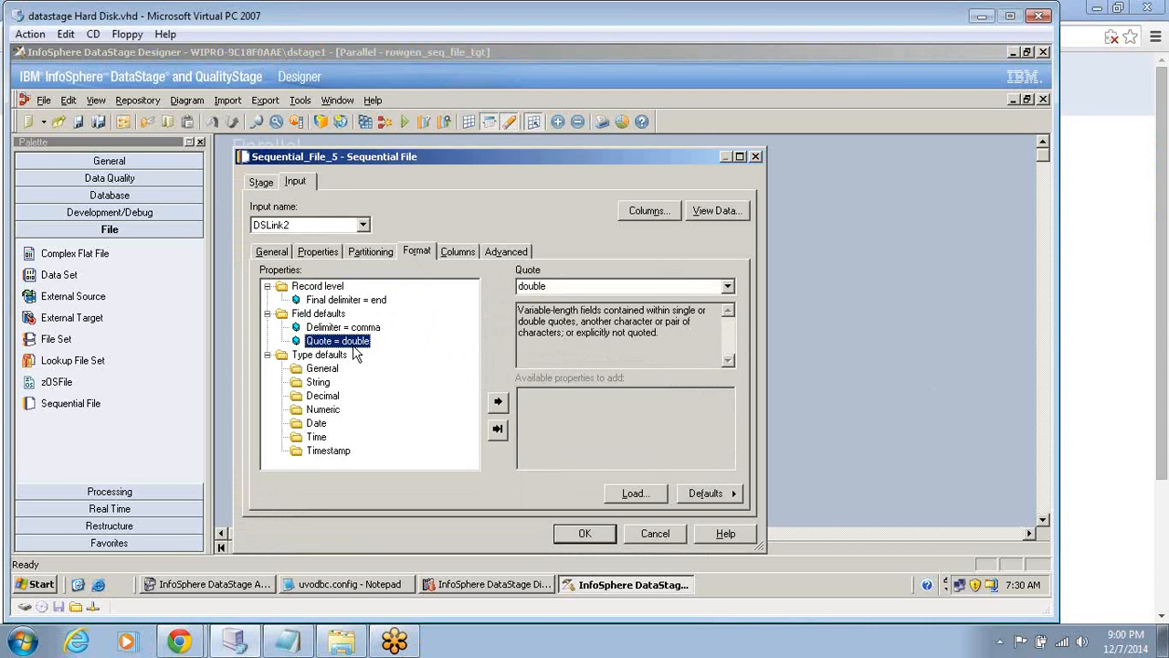
left_click(366, 332)
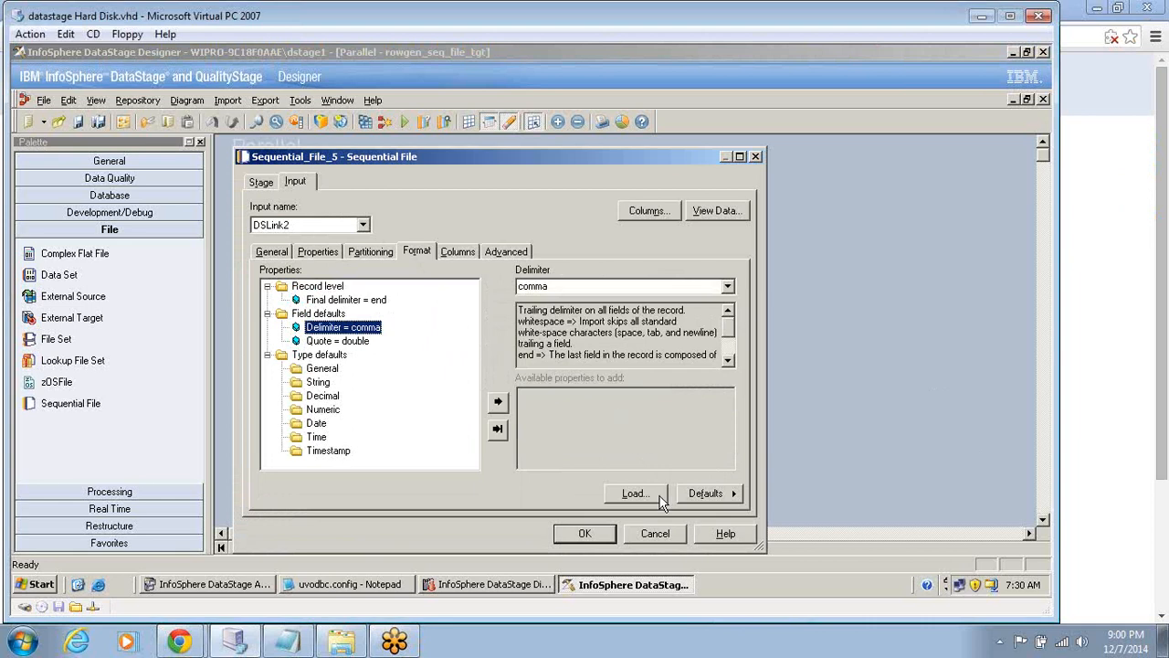
left_click(660, 537)
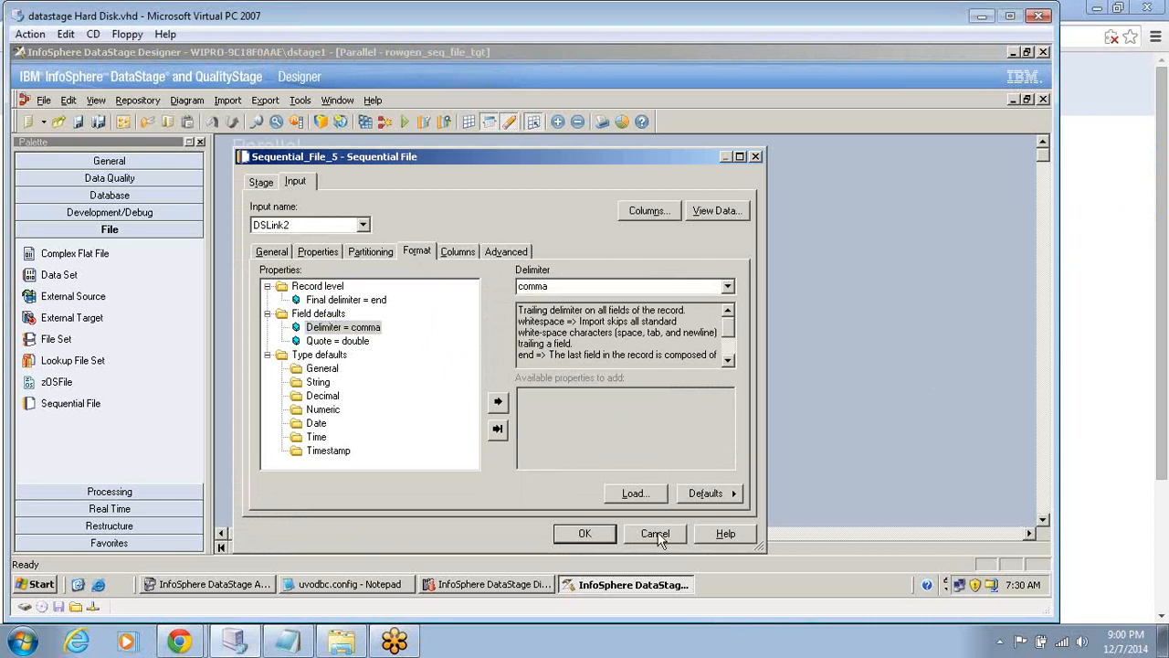
left_click(658, 532)
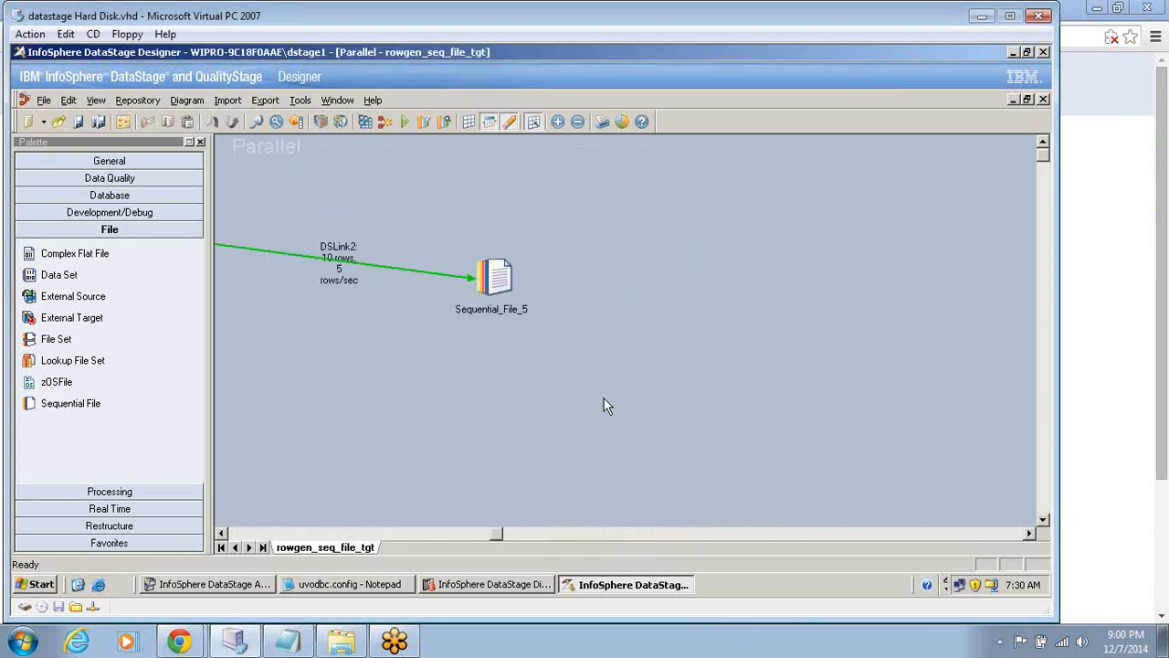
left_click(269, 535)
left_click(270, 534)
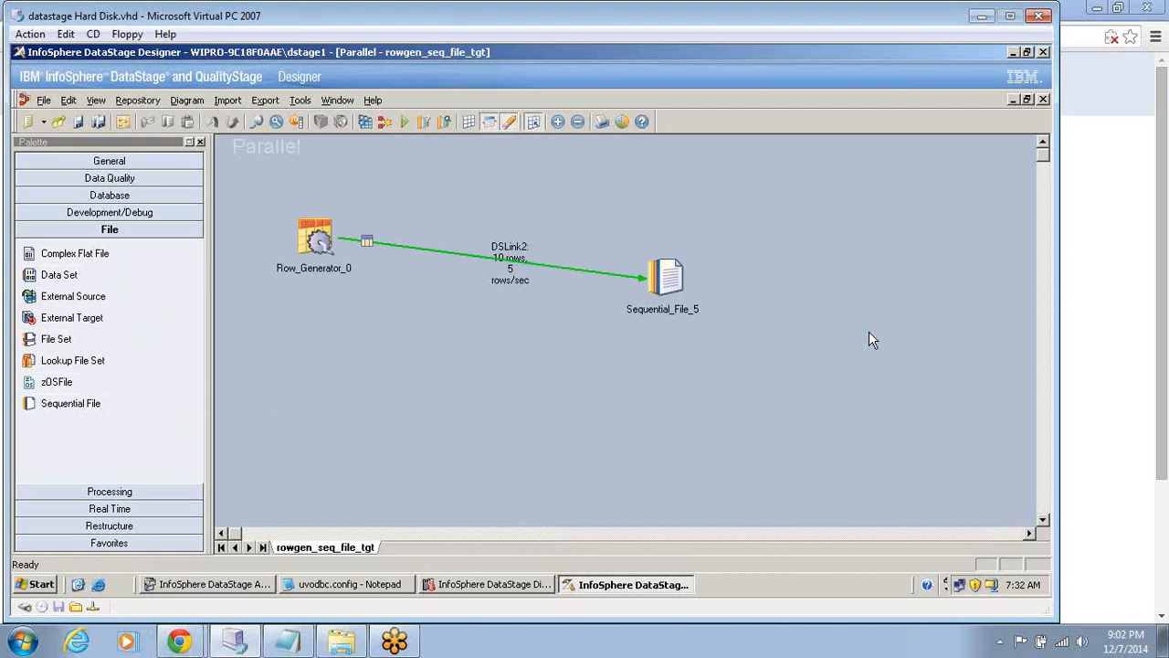
left_click(48, 586)
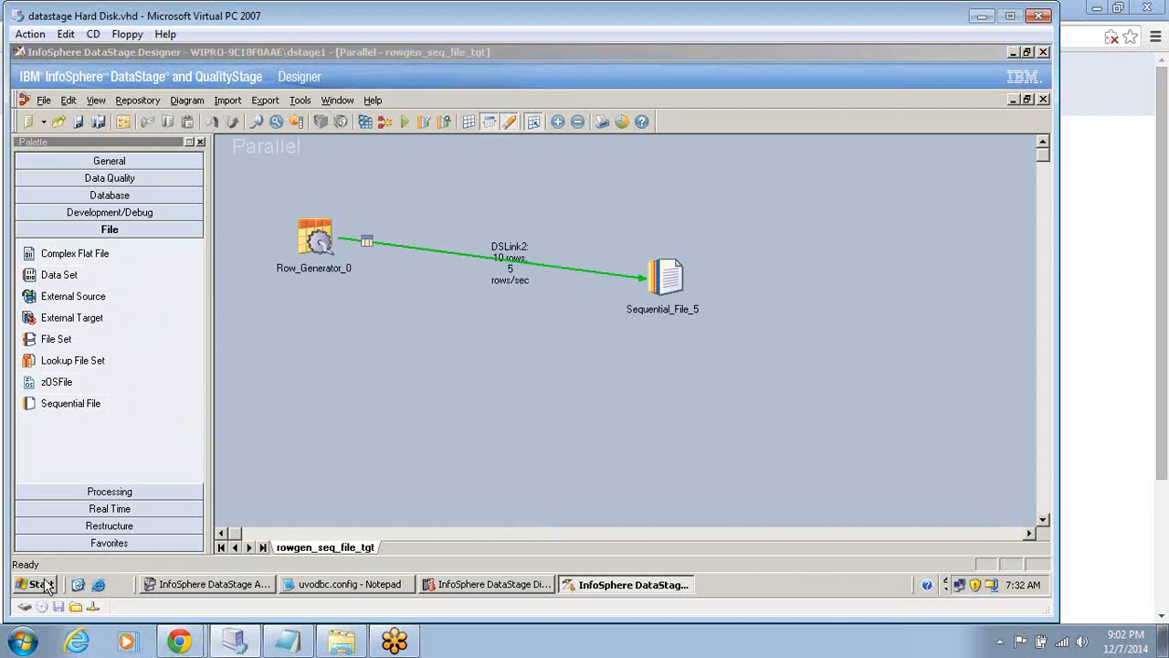
left_click(41, 589)
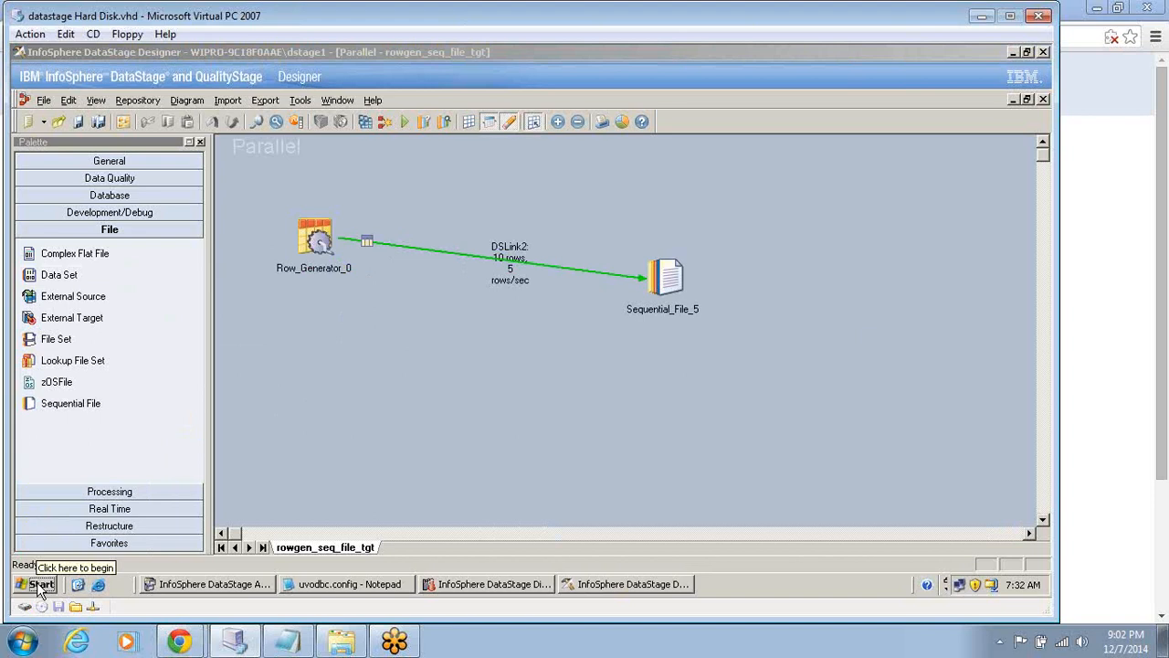
left_click(336, 393)
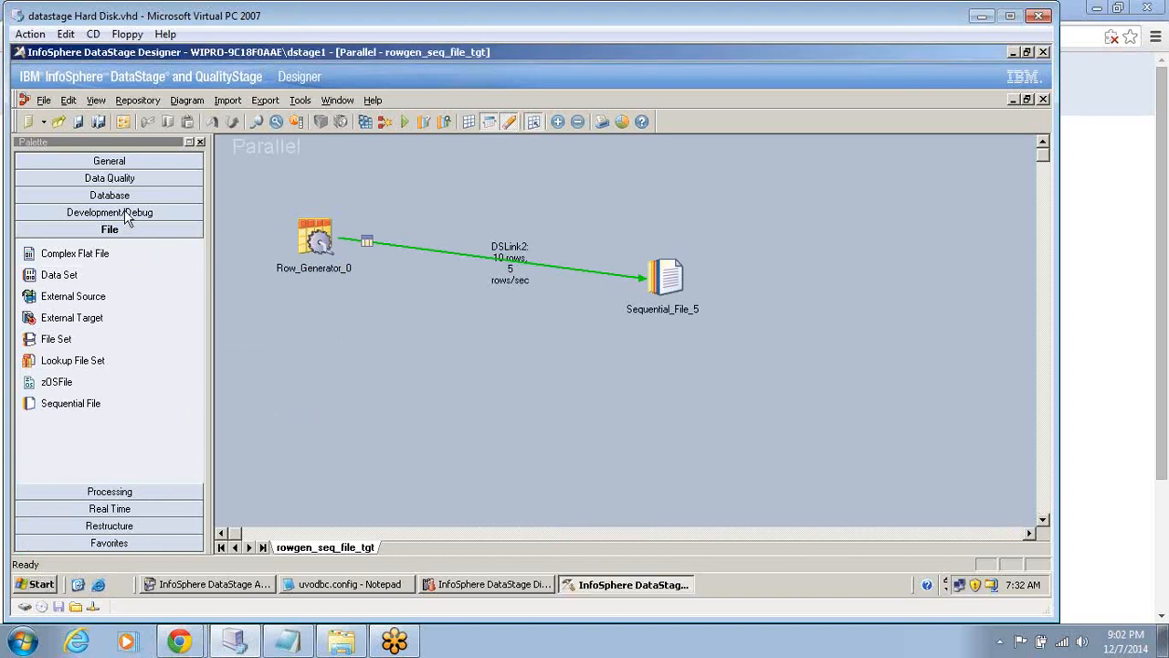
Create a new parallel job.
left_click(44, 101)
left_click(55, 113)
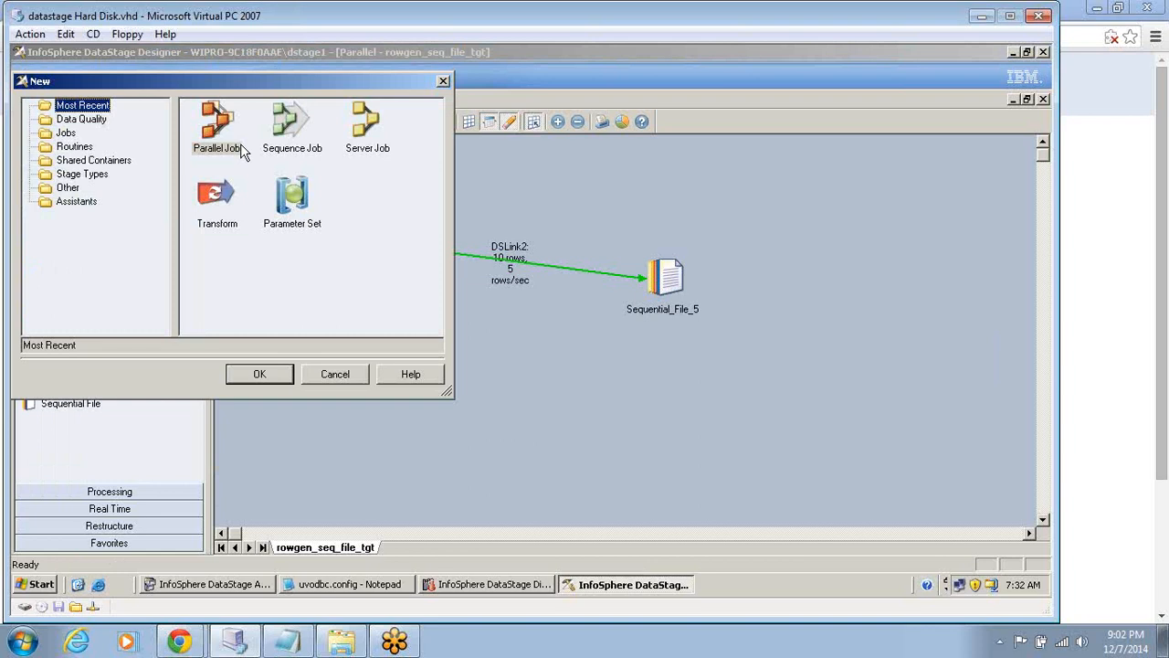
double_click(219, 117)
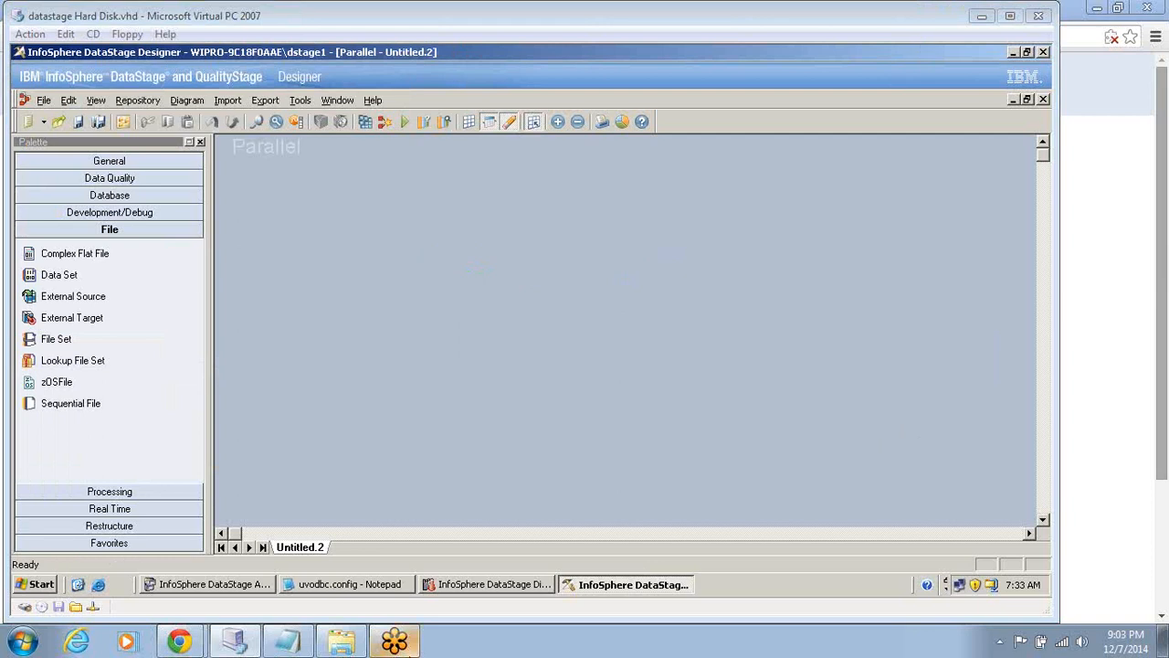
Add a Row Generator stage from the Development/Debug palette to the job canvas.
mouse_move(394, 640)
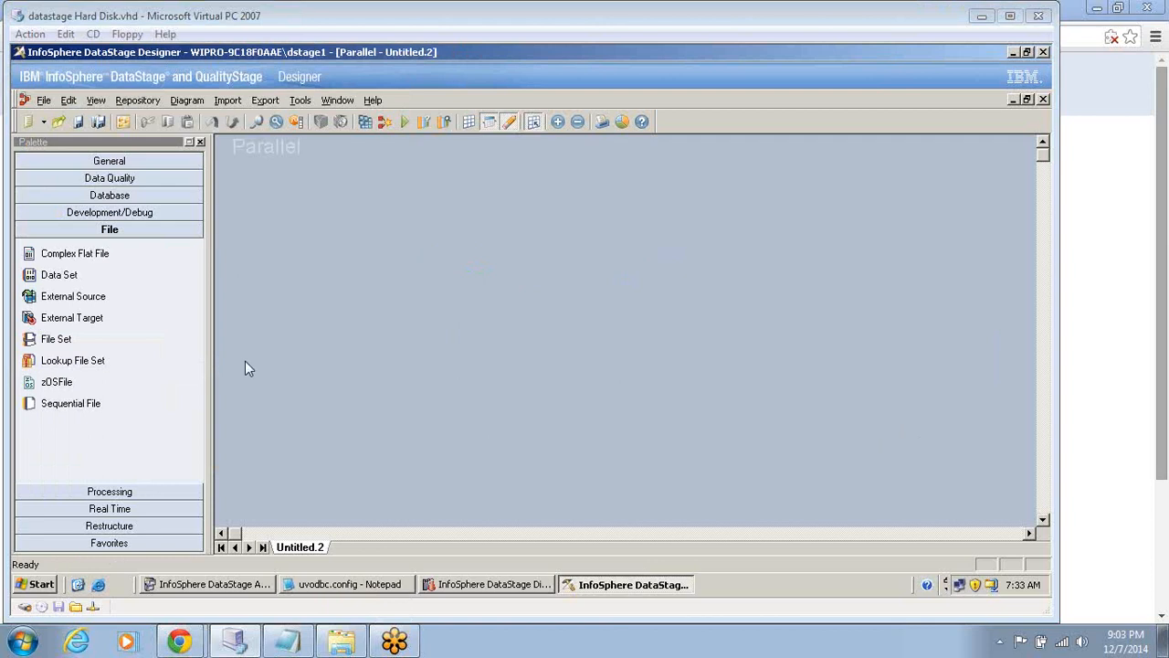
left_click(122, 212)
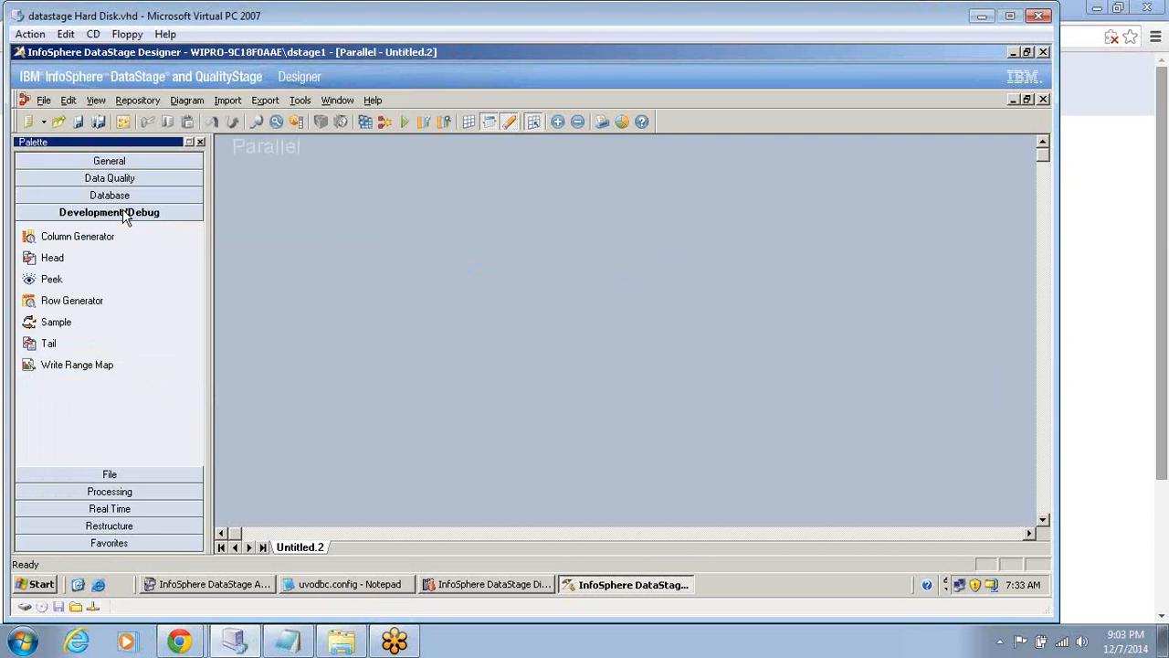
left_click_drag(72, 301, 461, 340)
Add a Data Set stage to the canvas and link the Row Generator to it.
left_click(125, 475)
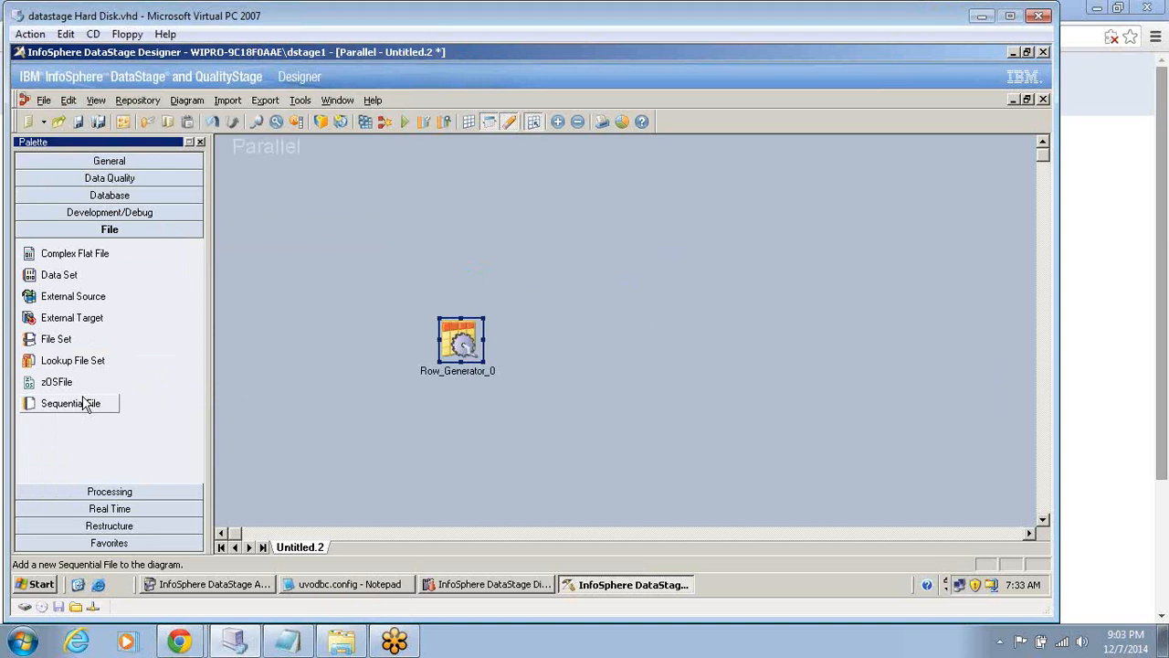
left_click_drag(84, 403, 146, 287)
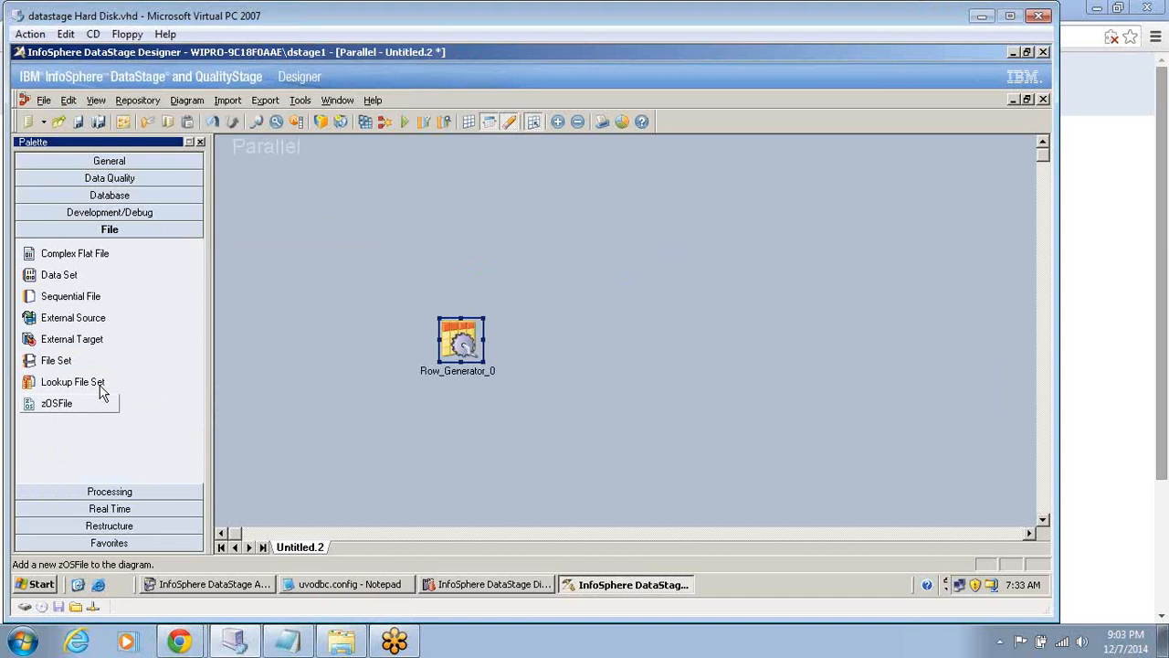
left_click_drag(60, 275, 830, 299)
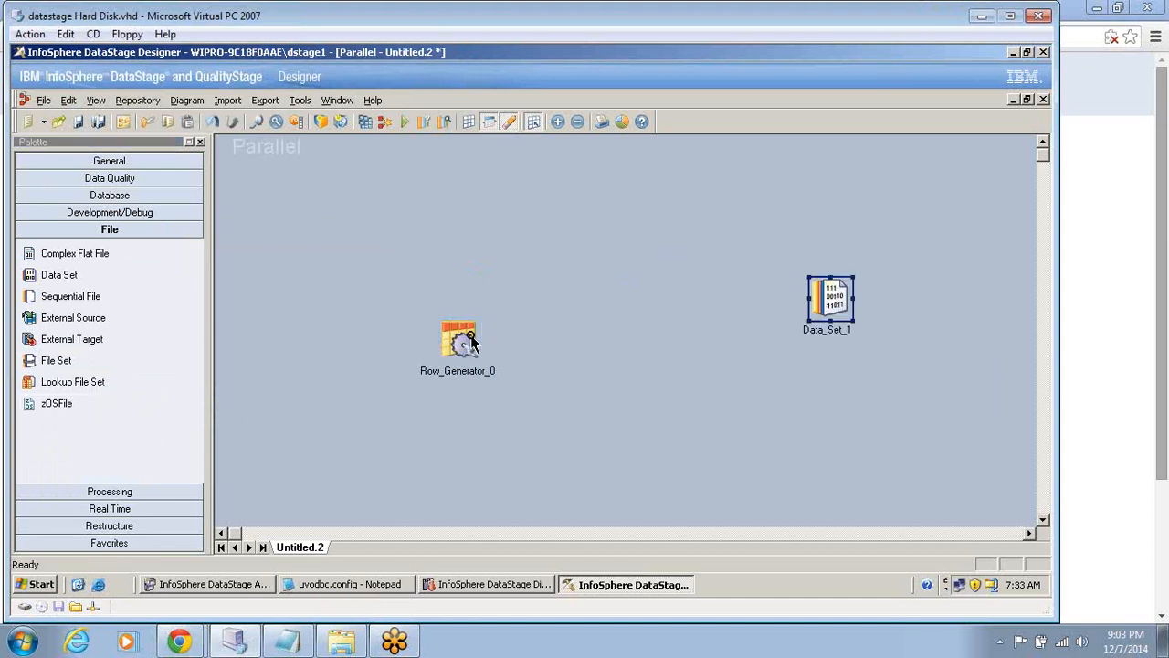
left_click_drag(470, 337, 830, 299)
left_click_drag(830, 299, 851, 340)
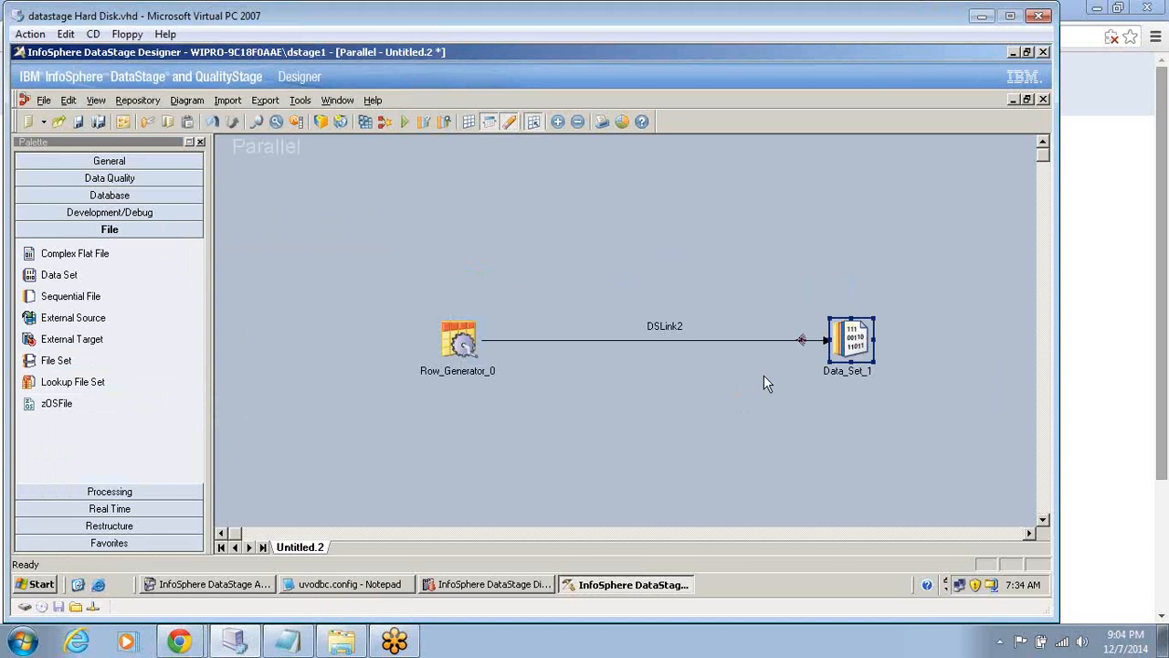
Open the Row Generator's output columns and define column c1 of SQL type Integer.
double_click(469, 350)
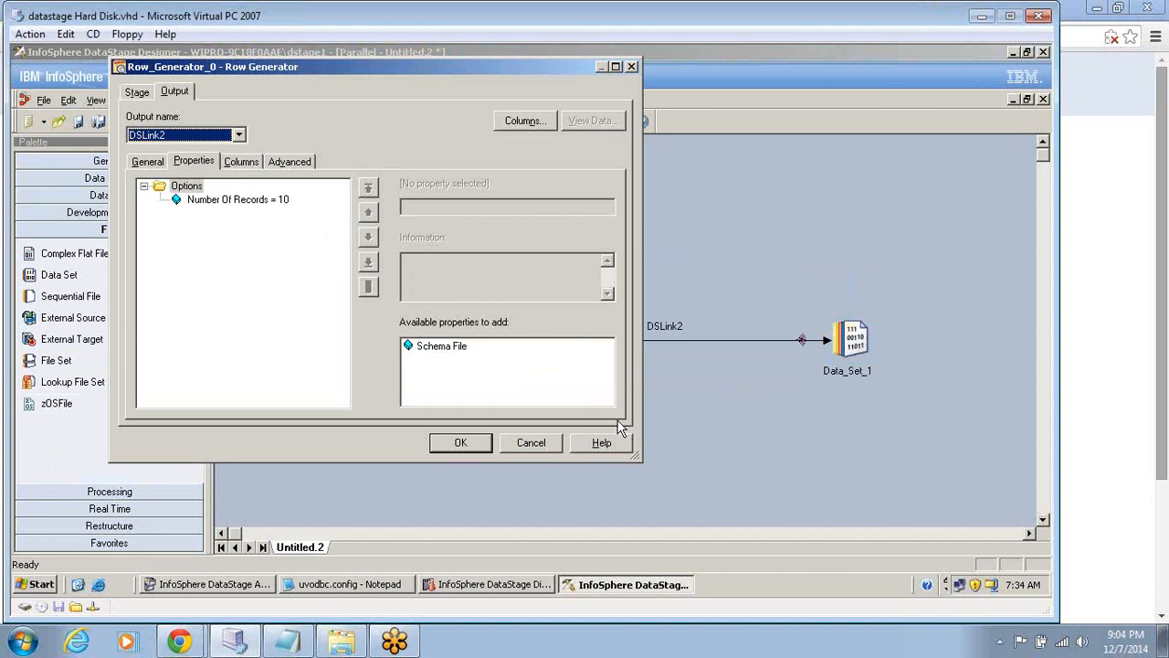
left_click(239, 163)
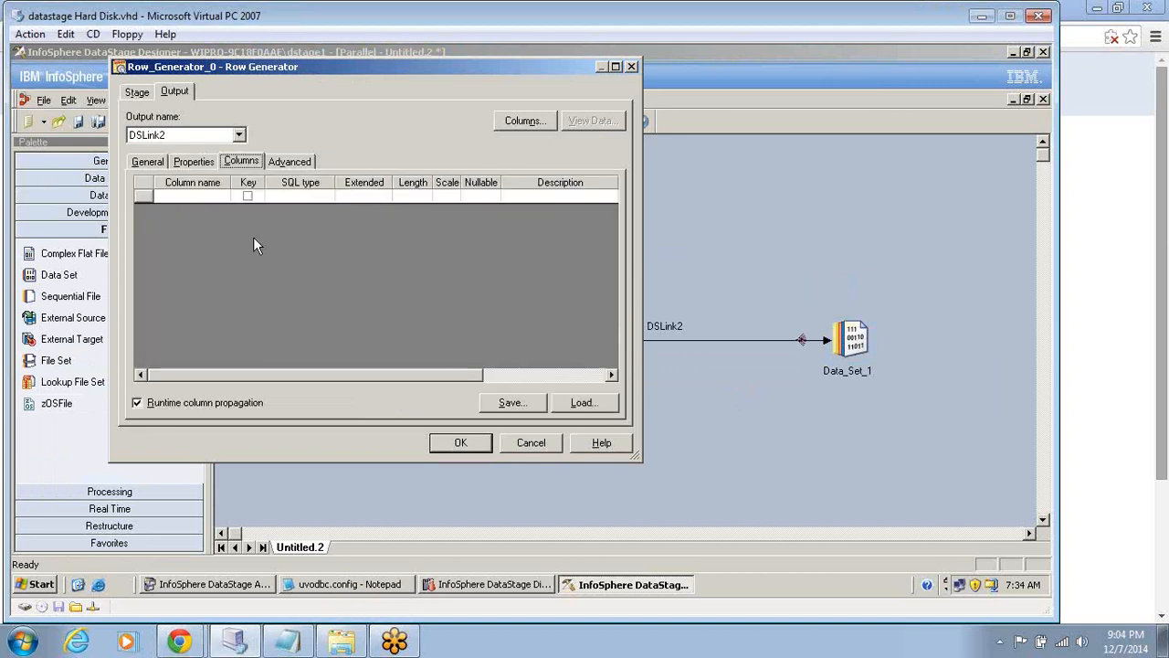
left_click(193, 196)
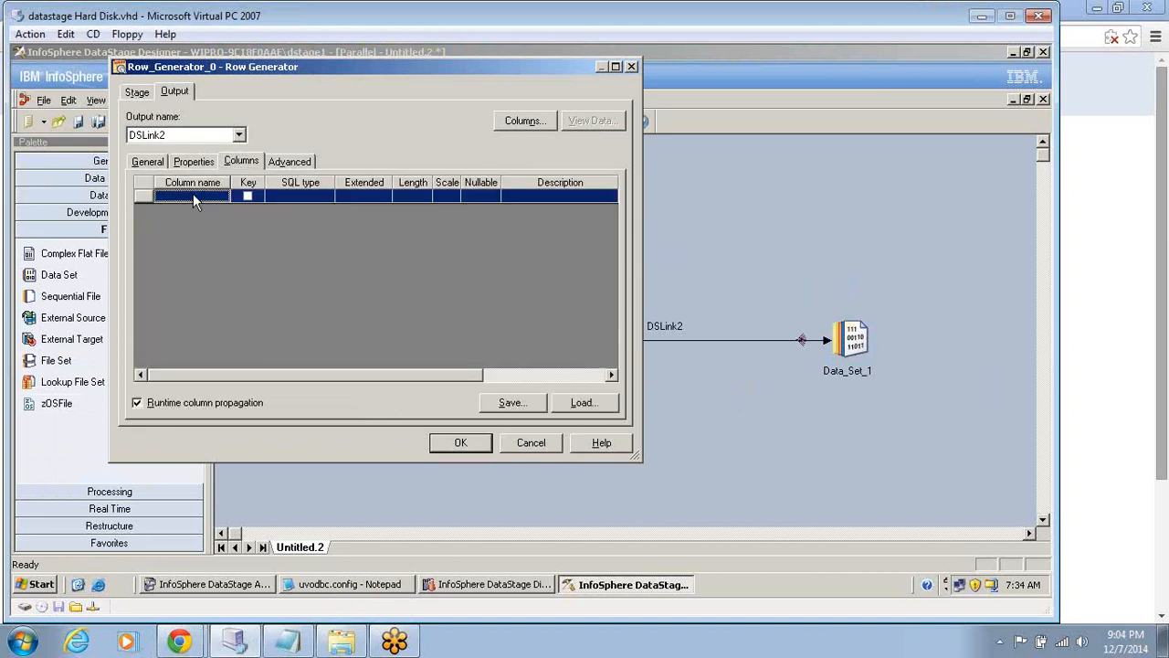
left_click(193, 196)
type("c")
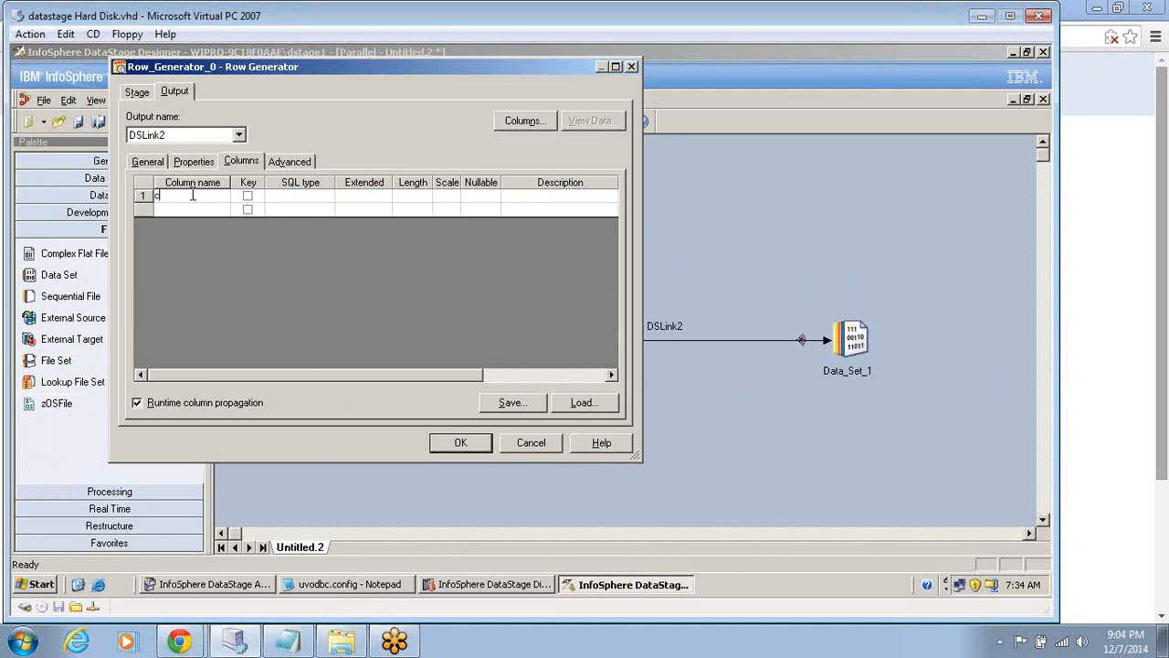
type("1")
left_click(285, 198)
left_click(287, 199)
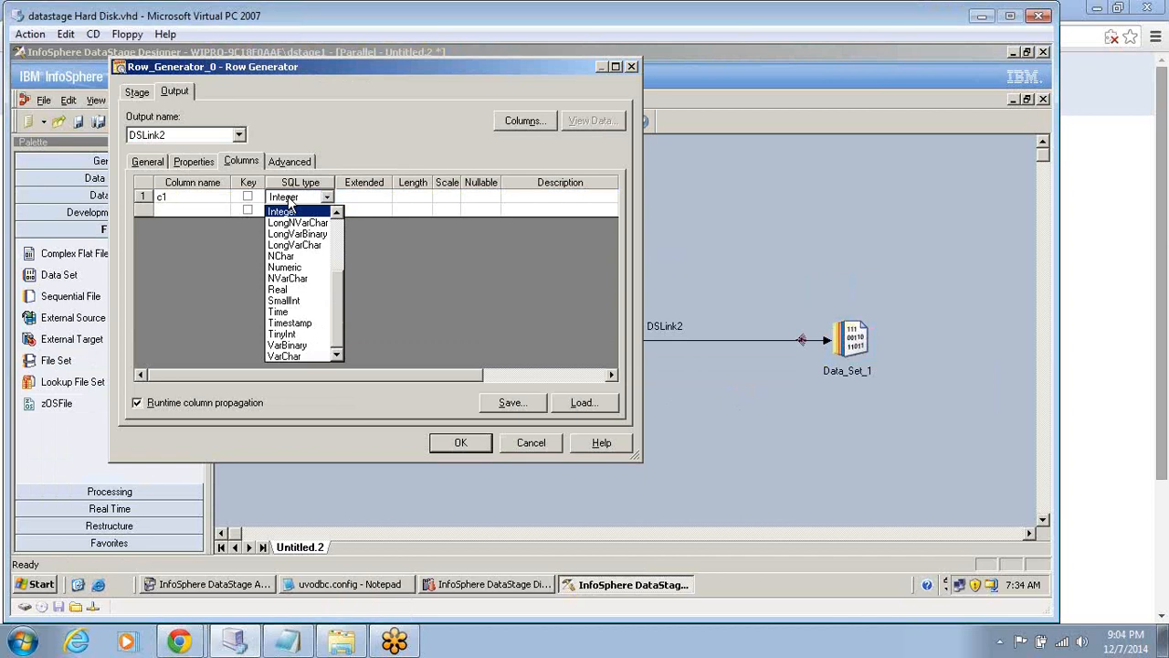
left_click(196, 211)
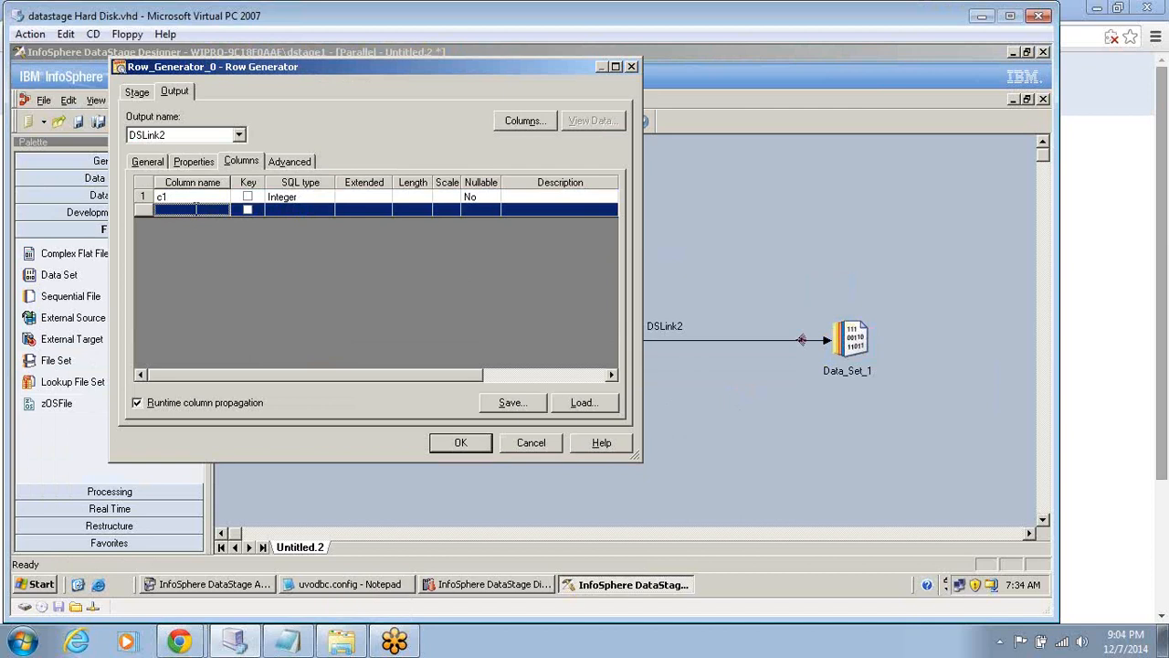
Add a second column c2 of SQL type VarChar and confirm the Row Generator settings.
type("c2")
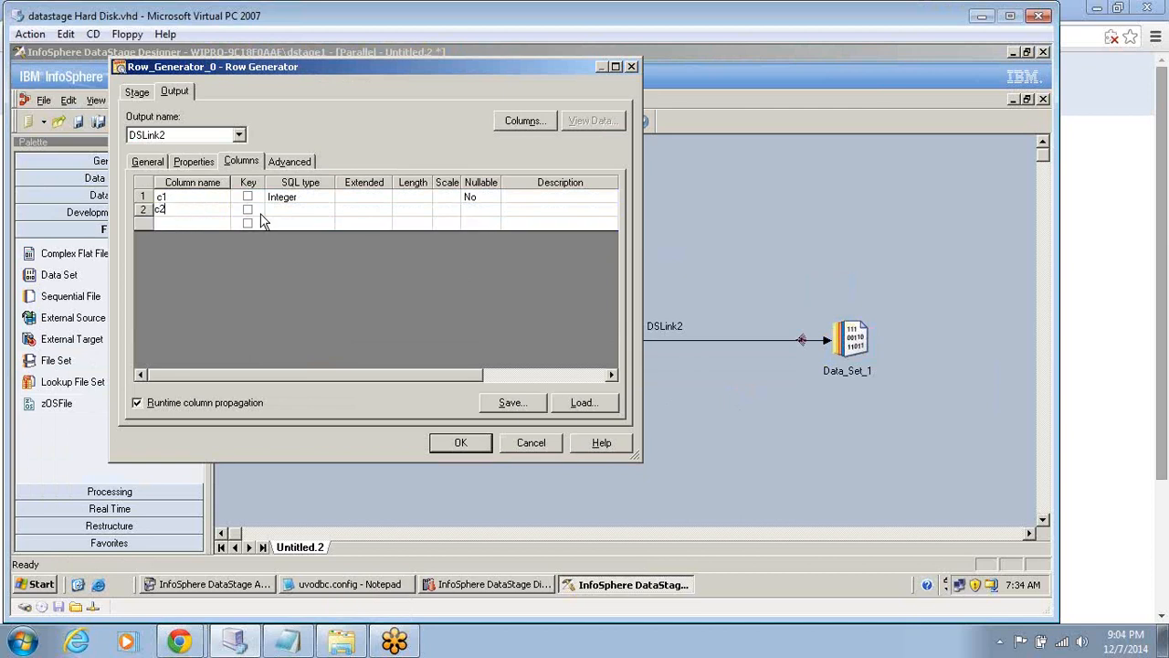
left_click(270, 211)
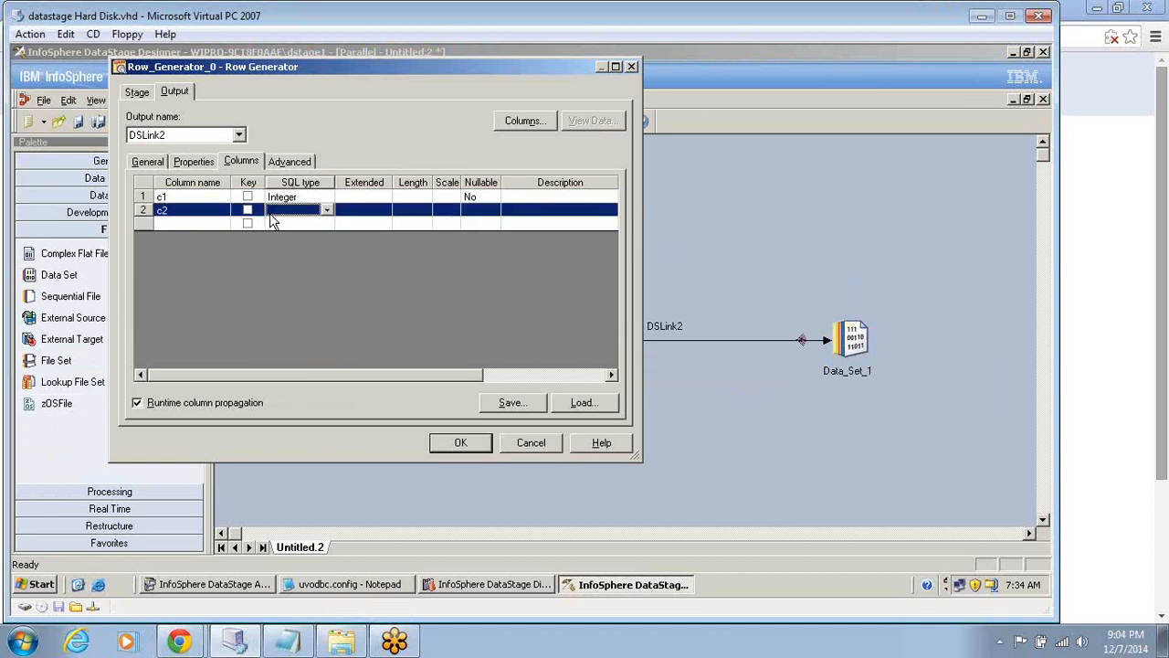
left_click(270, 216)
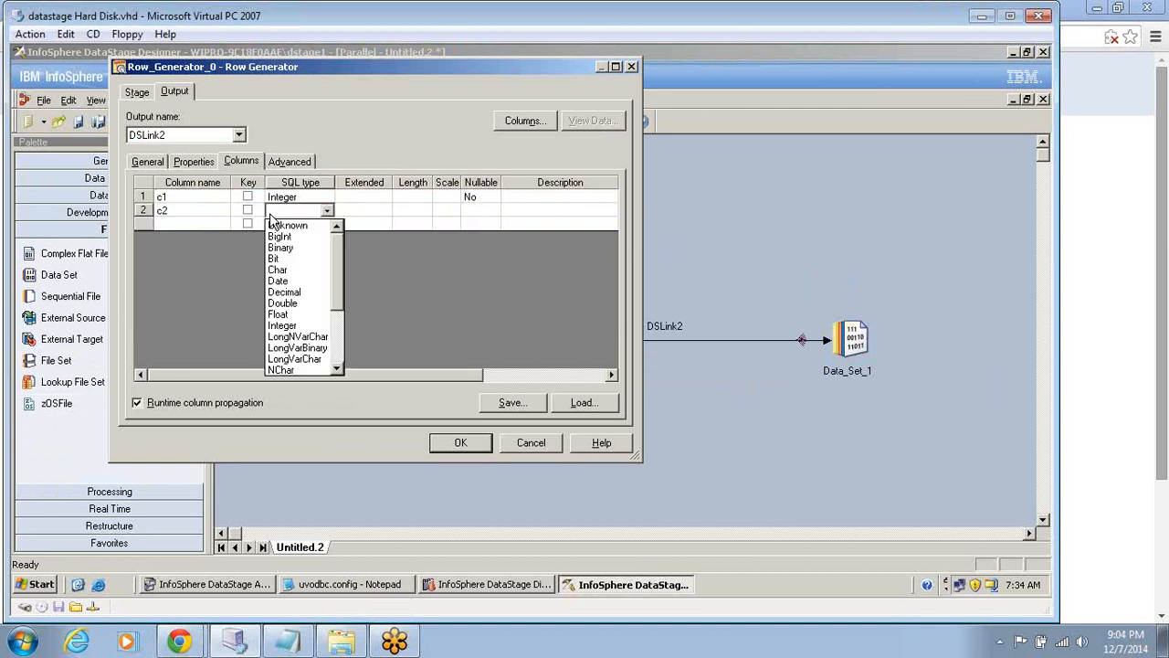
key("v")
key("v")
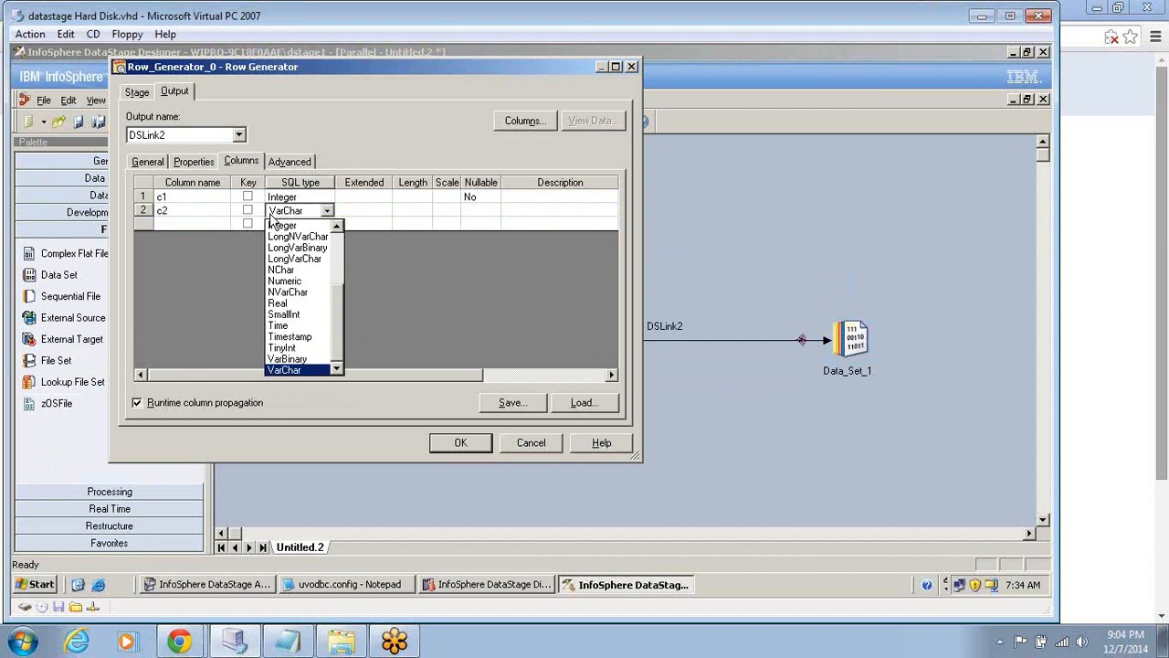
key("Return")
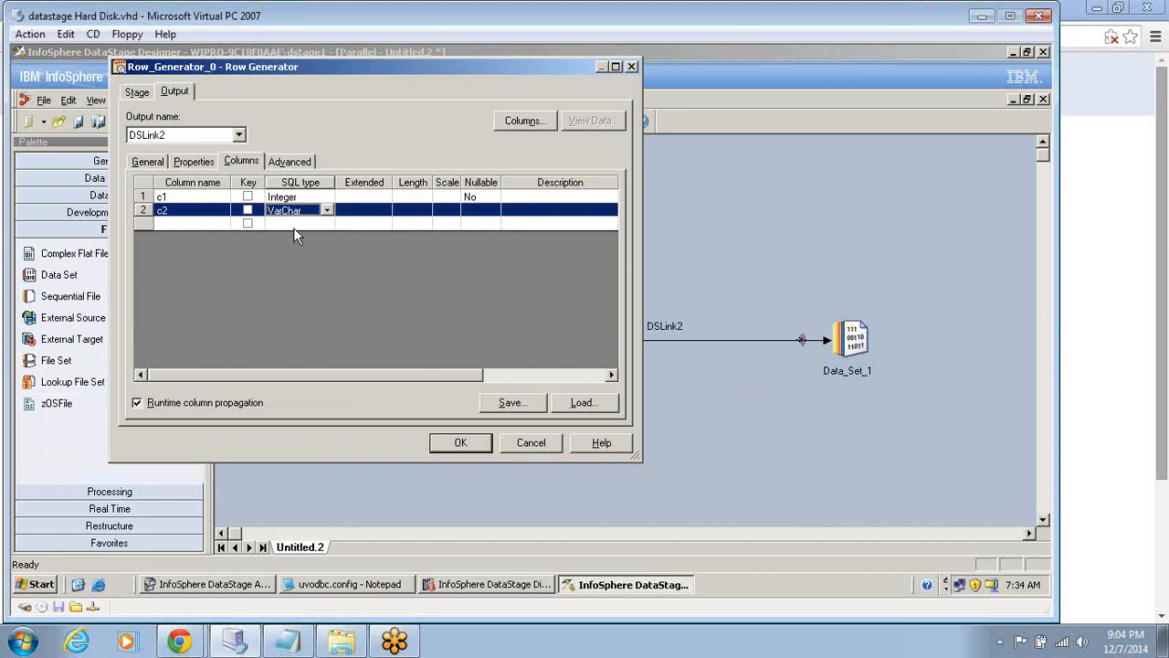
left_click(460, 444)
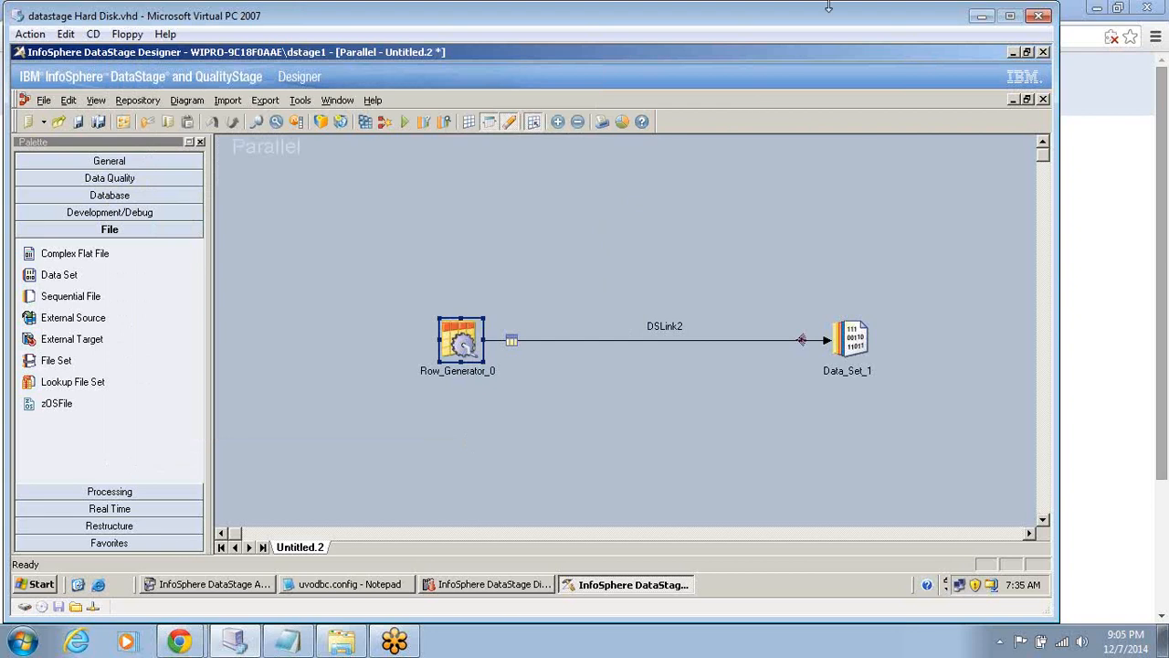
Open the Data Set stage and set its target File to c:\output\dataset_1.
left_click(849, 338)
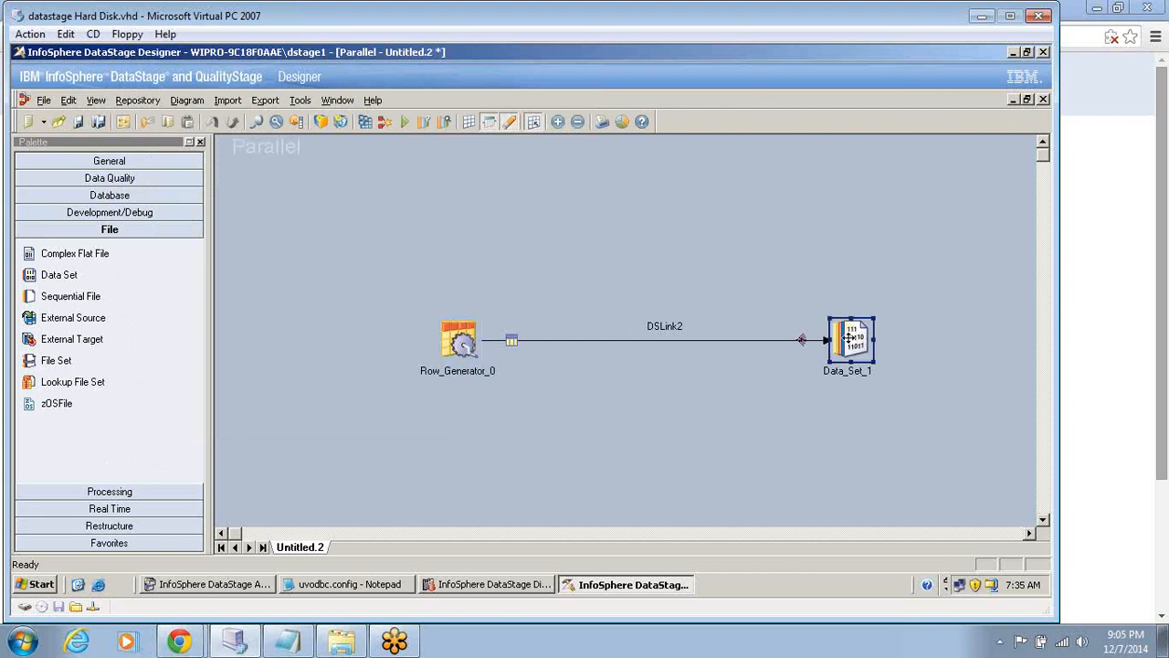
double_click(849, 337)
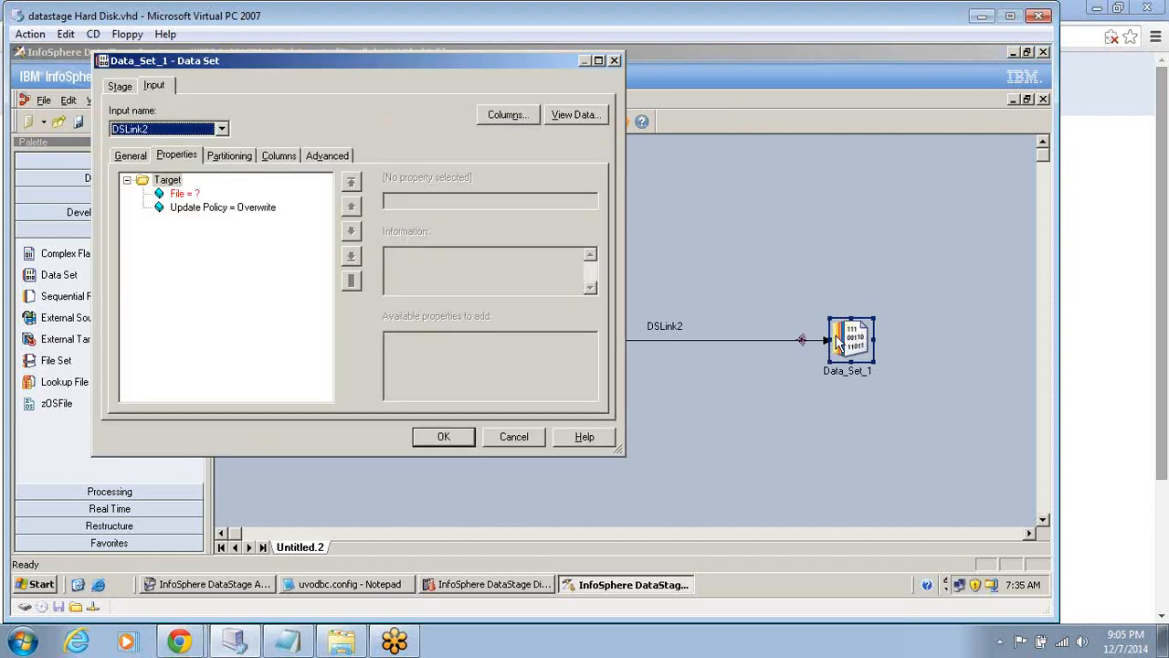
left_click(194, 199)
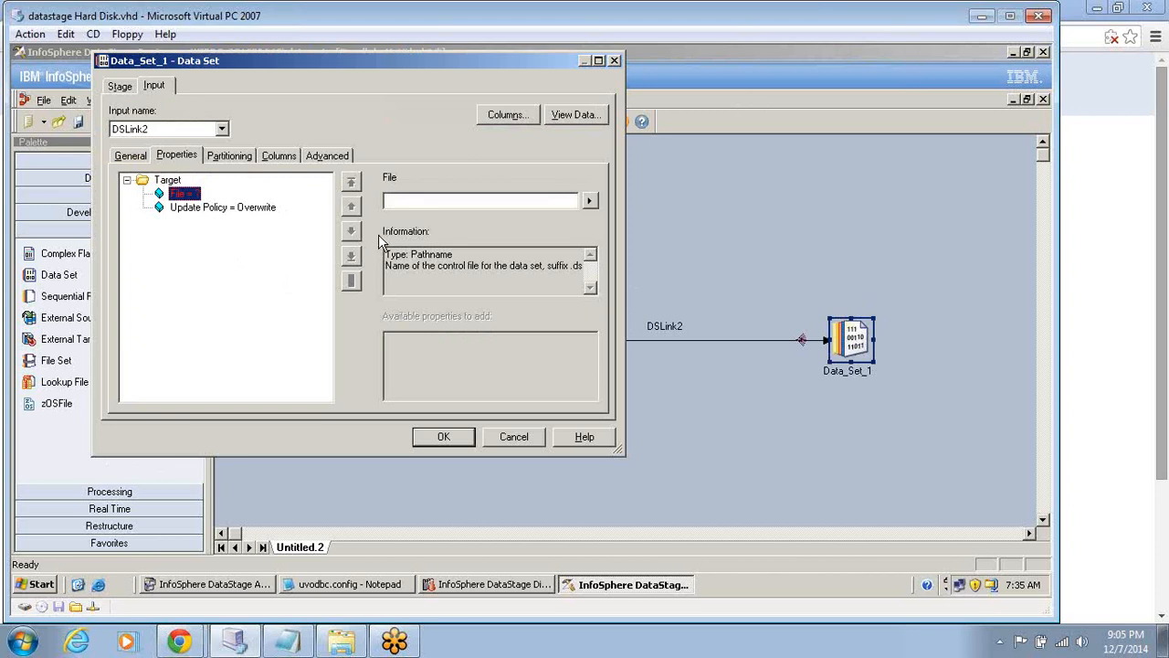
left_click(418, 200)
type("c:\\output\\dataset_1")
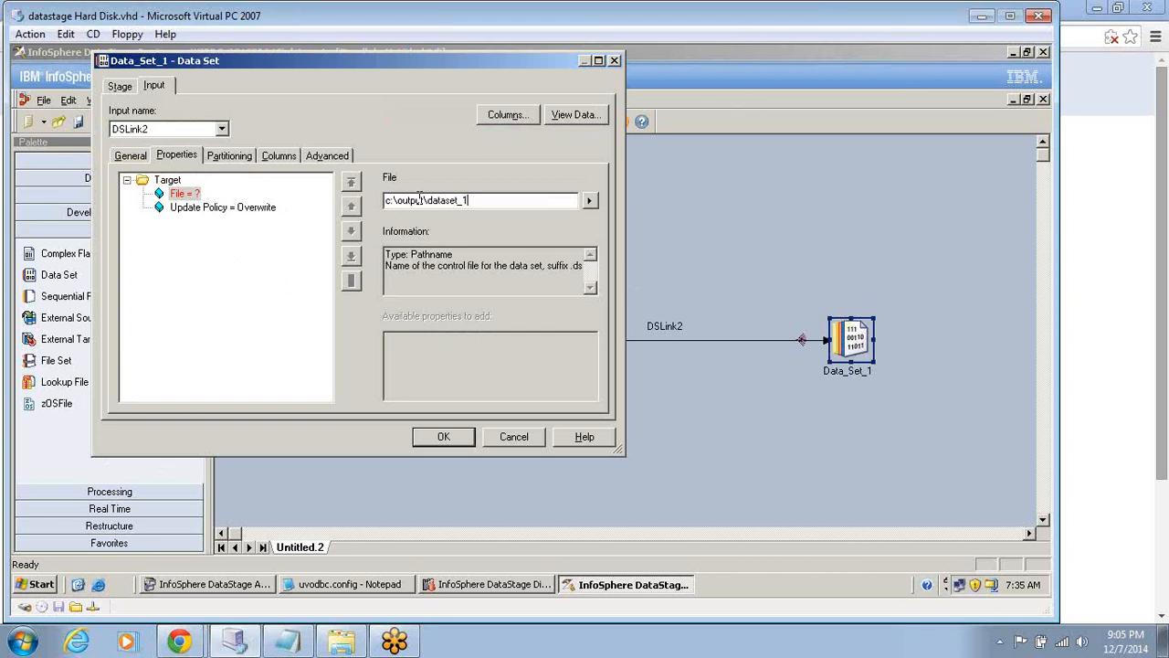
type(".ds")
Append the .ds suffix to the Data Set file path, making it c:\output\dataset_1.ds, and close the stage settings.
left_click(201, 209)
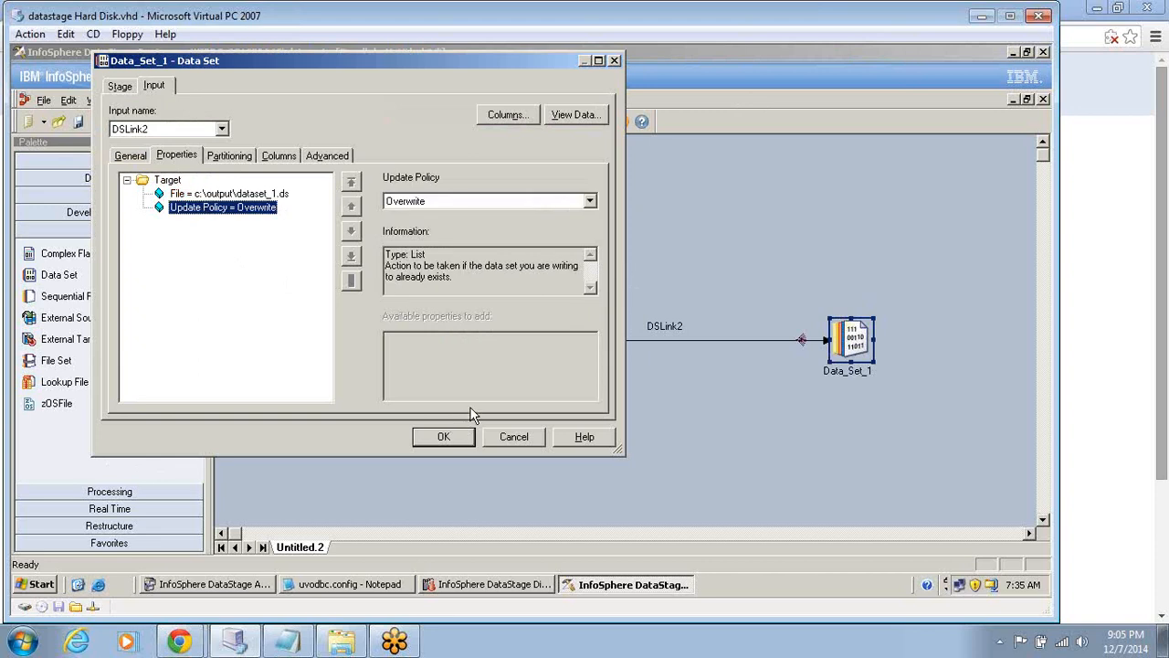
left_click(228, 156)
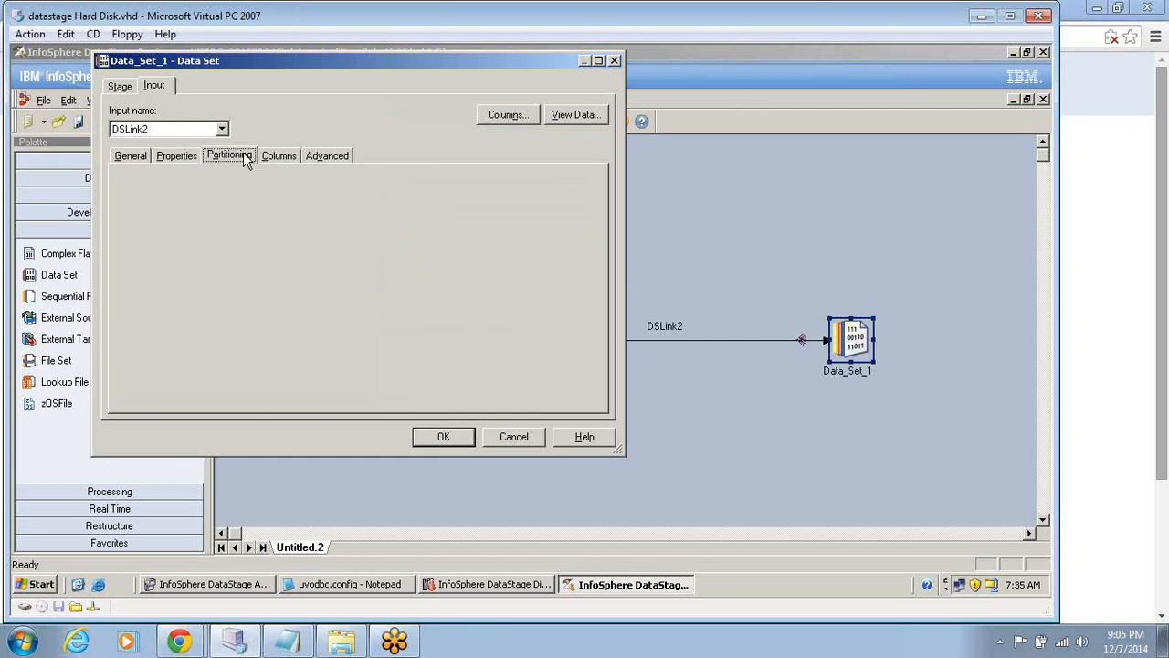
left_click(444, 436)
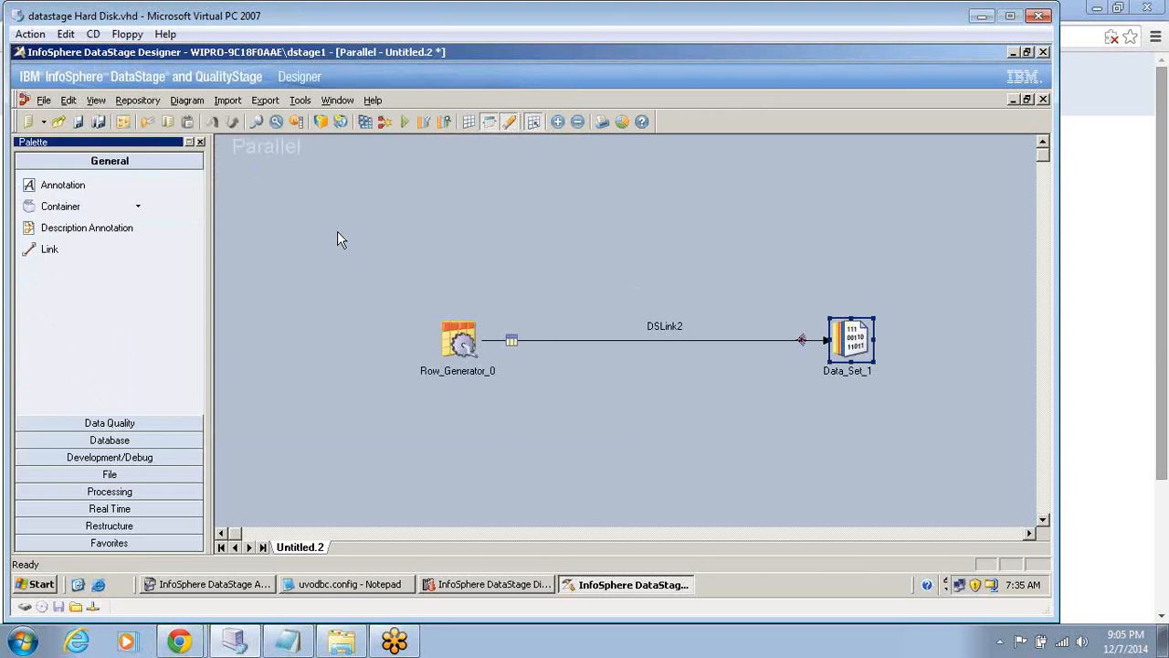
Save the job as Dataset in the Jobs folder and compile it.
left_click(363, 121)
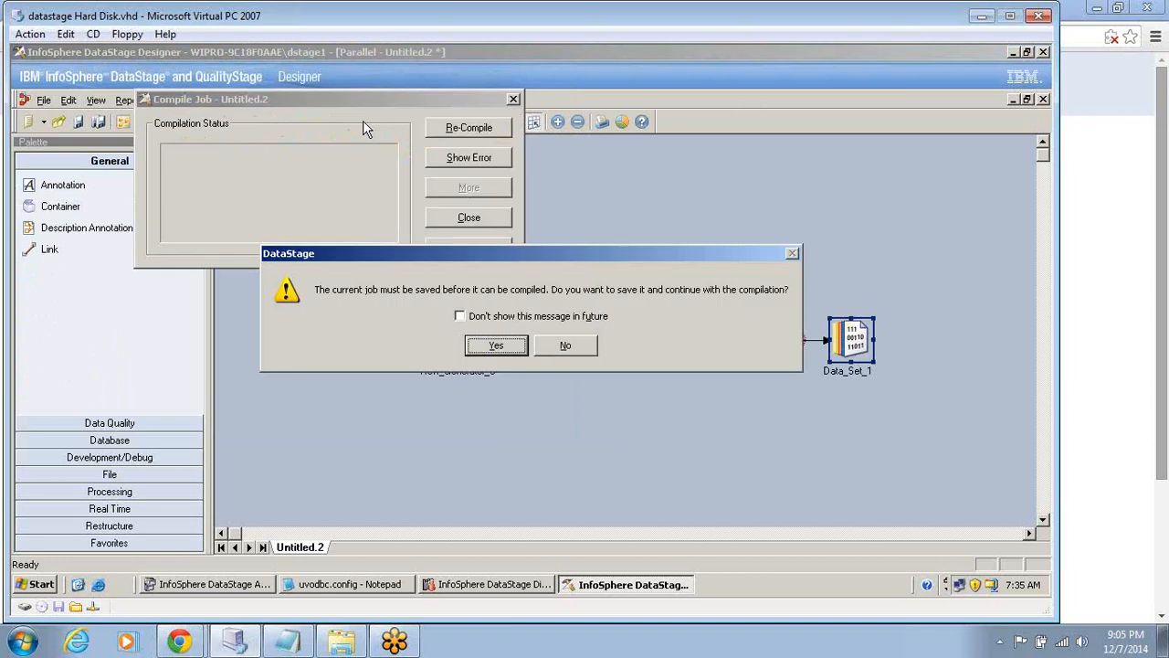
left_click(489, 345)
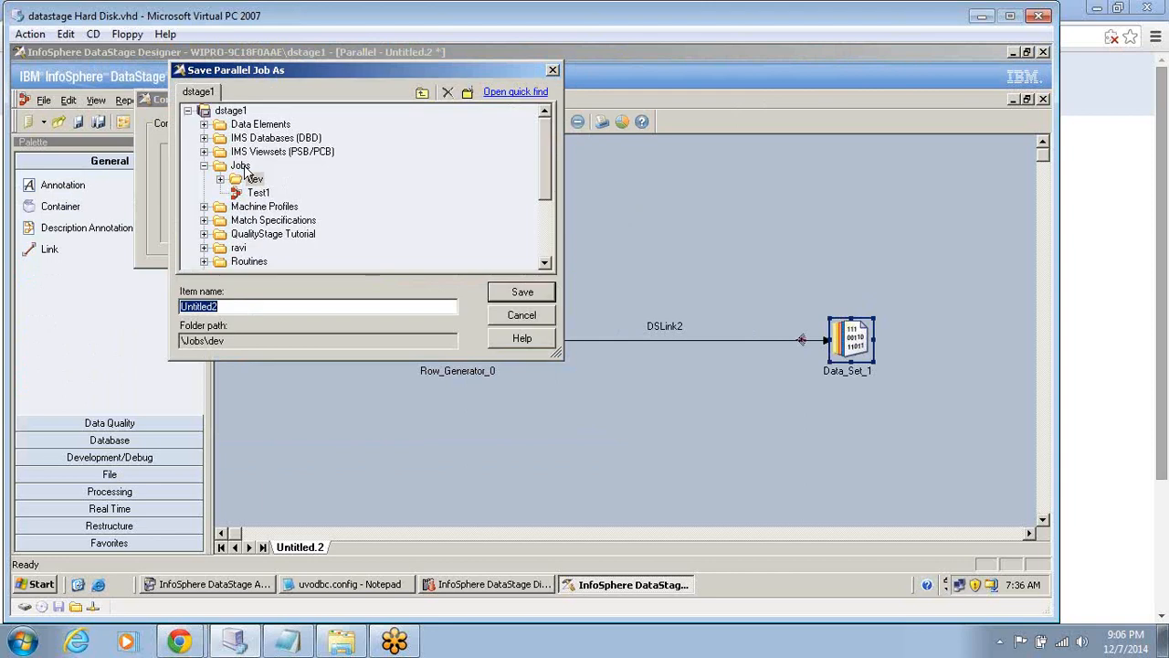
left_click(242, 167)
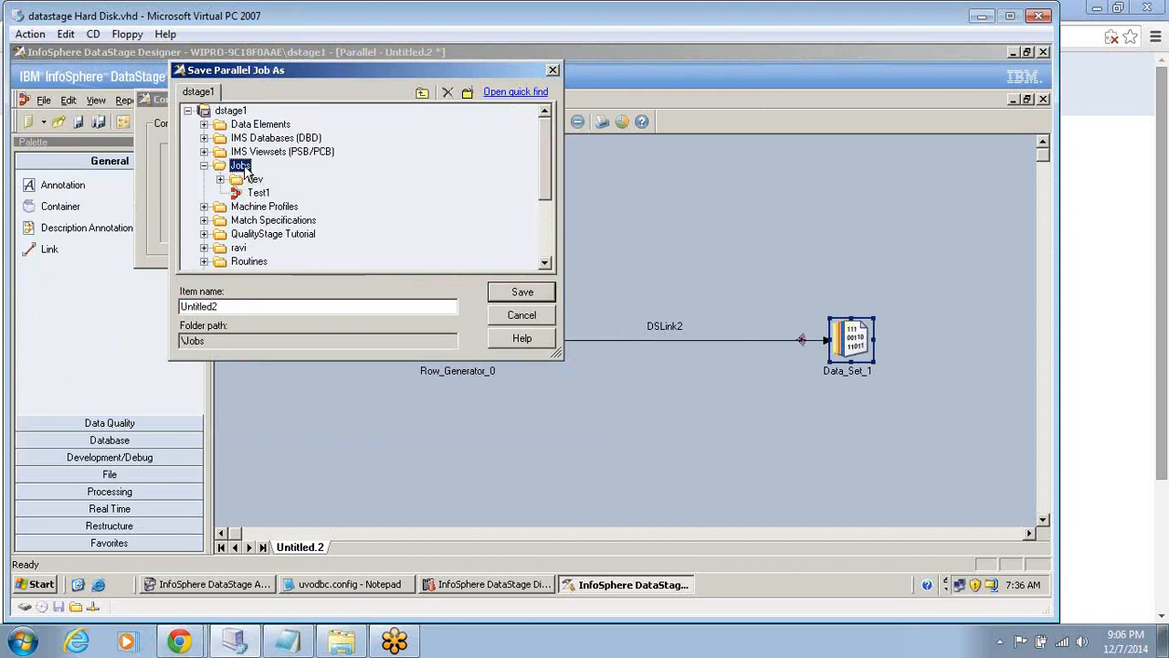
left_click(224, 307)
double_click(235, 307)
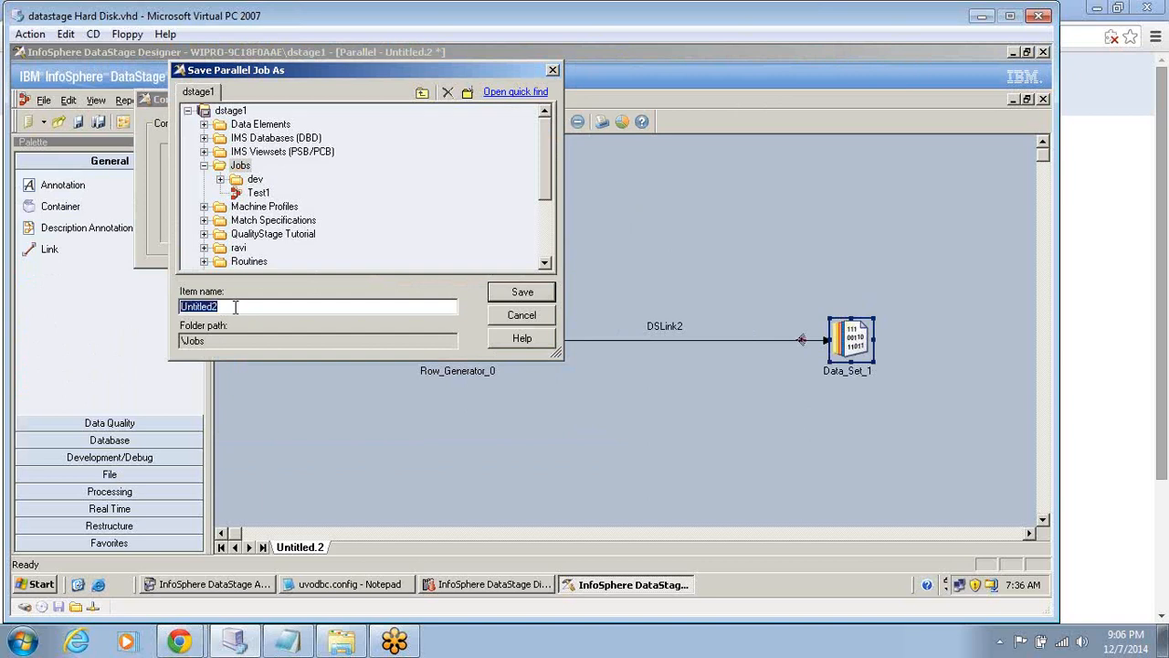
type("Dataset")
left_click(520, 302)
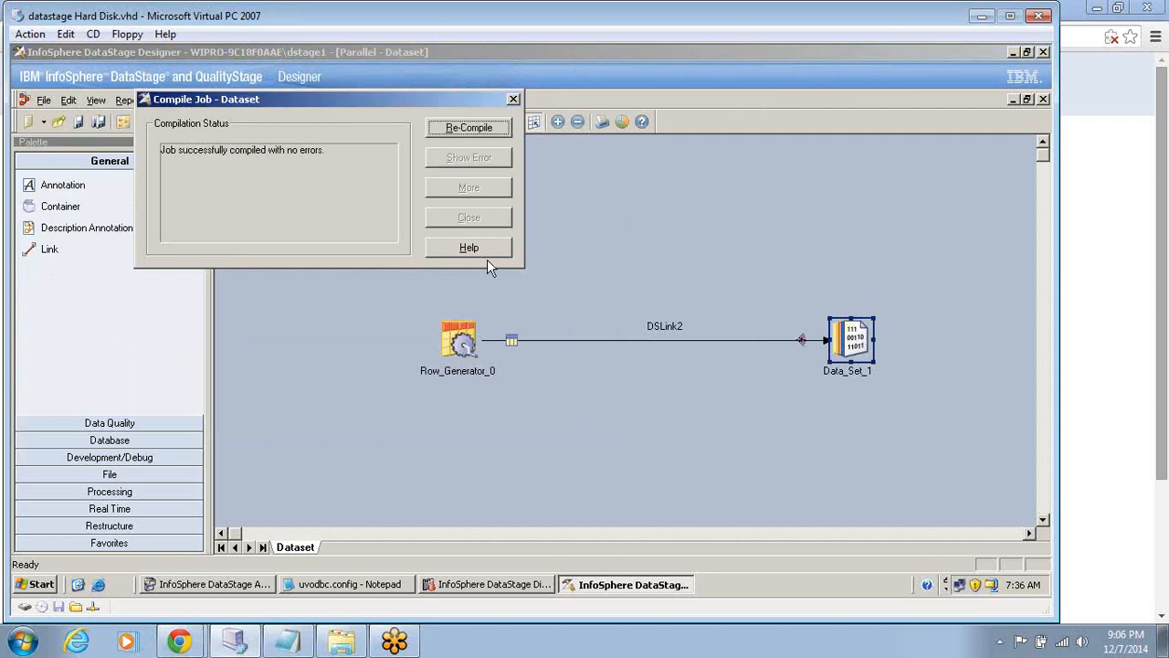
left_click(461, 226)
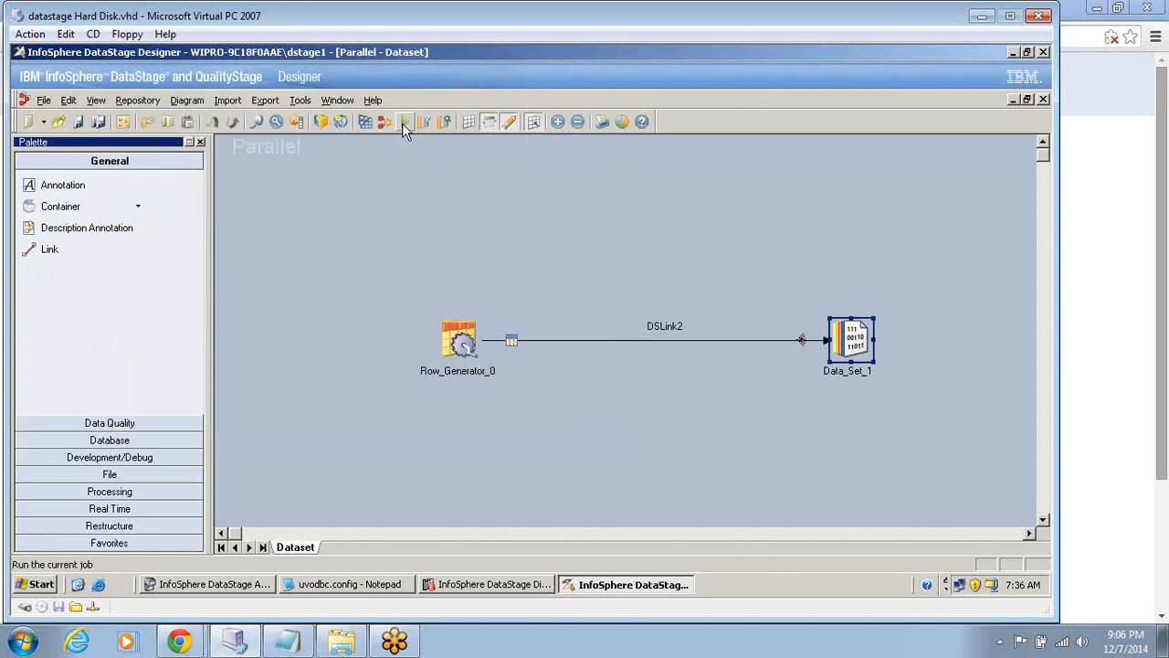
Run the compiled Dataset job with default options and switch to the DataStage Director.
left_click(404, 125)
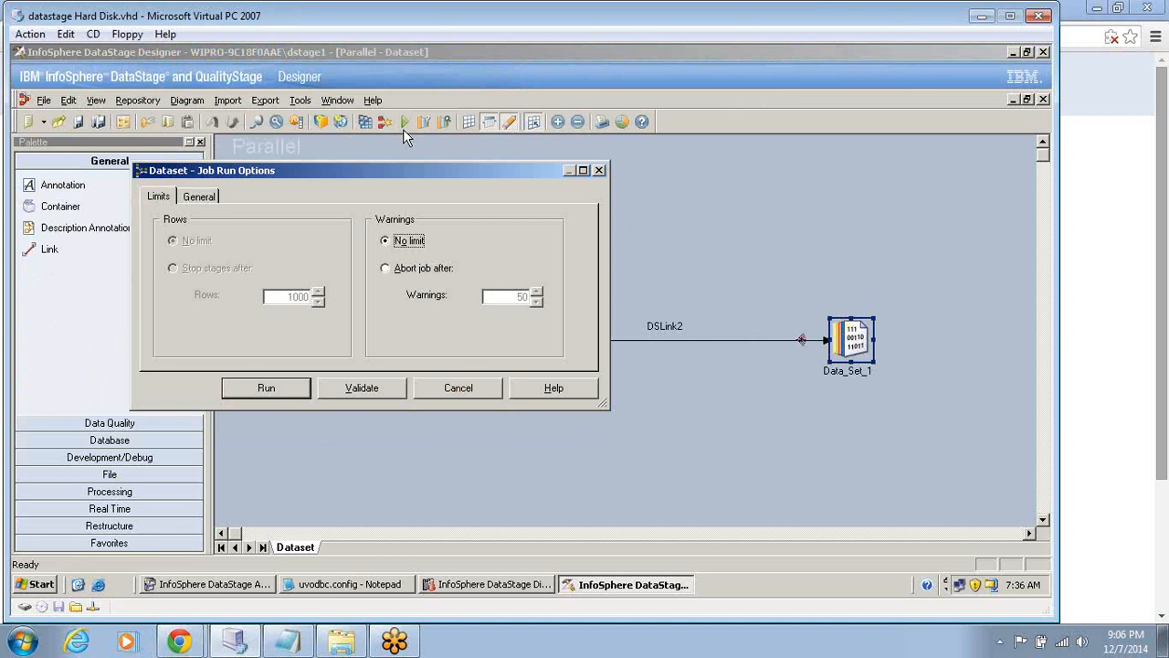
left_click(265, 387)
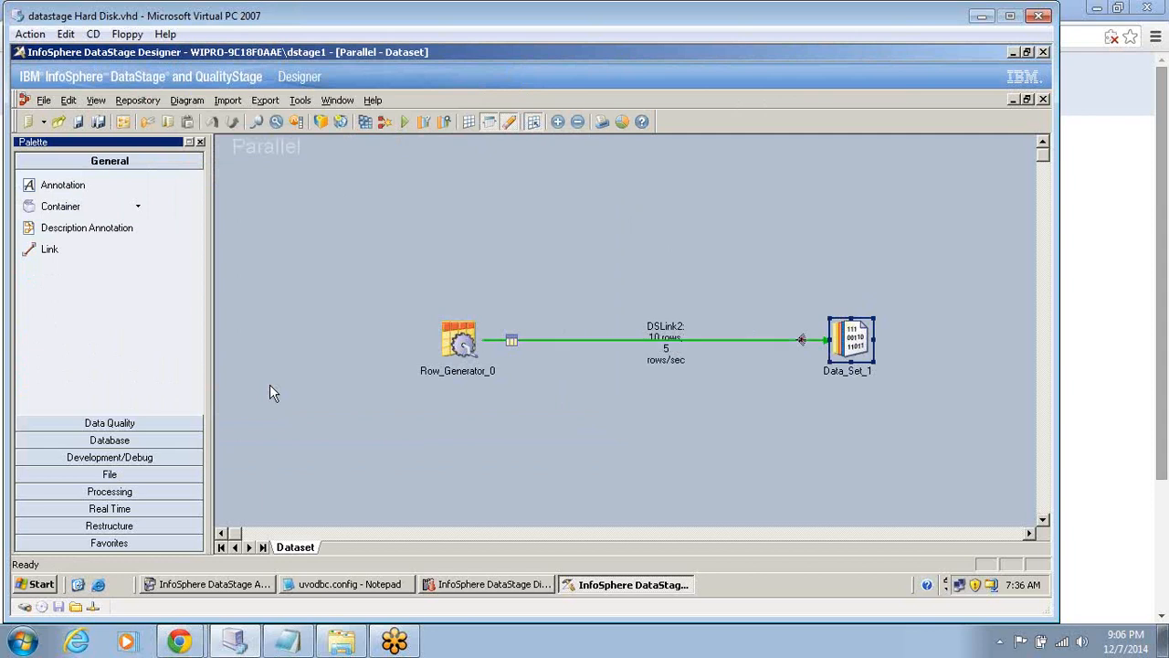
left_click(482, 591)
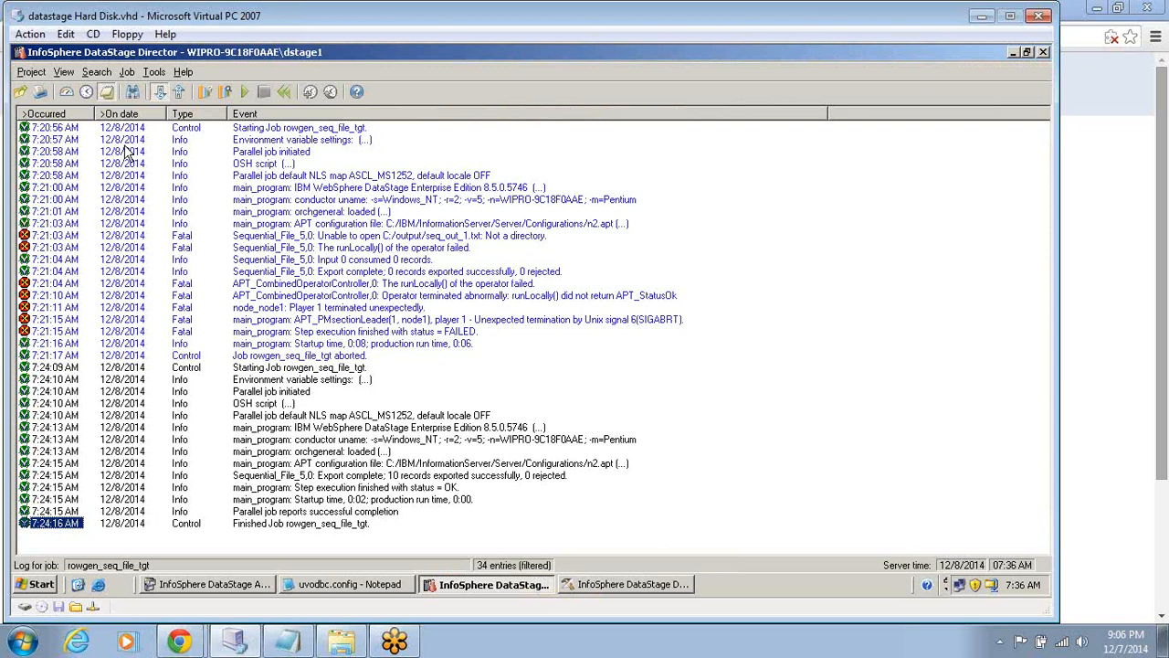
Examine the Dataset job's status details and run log in the Jobs folder.
left_click(67, 92)
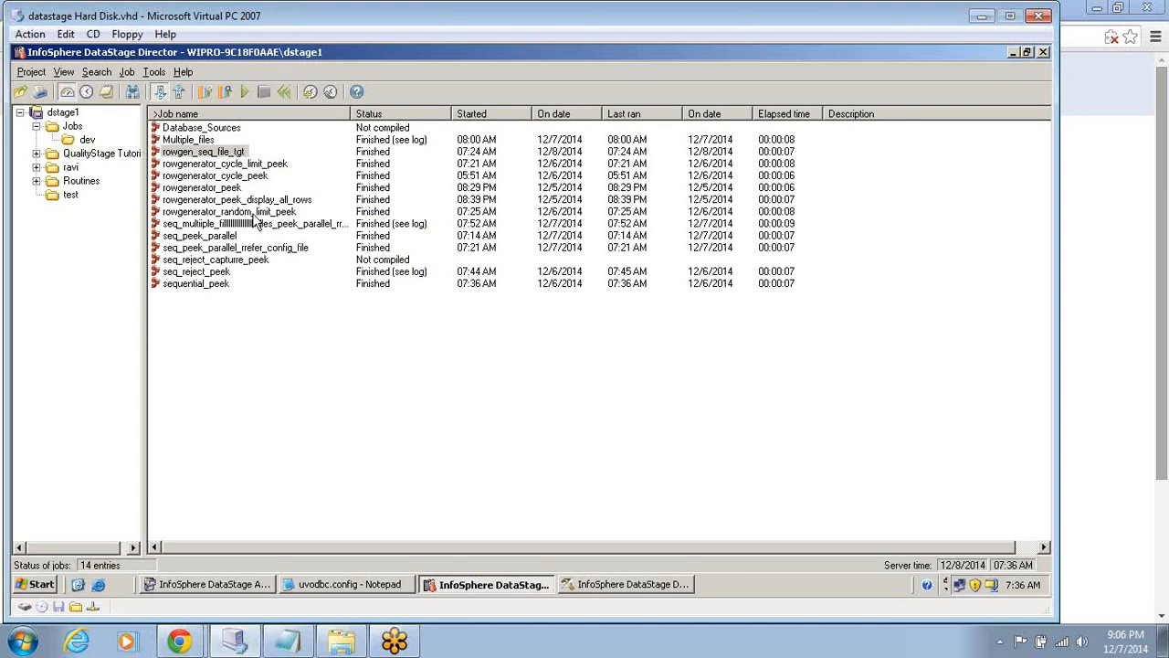
left_click(78, 128)
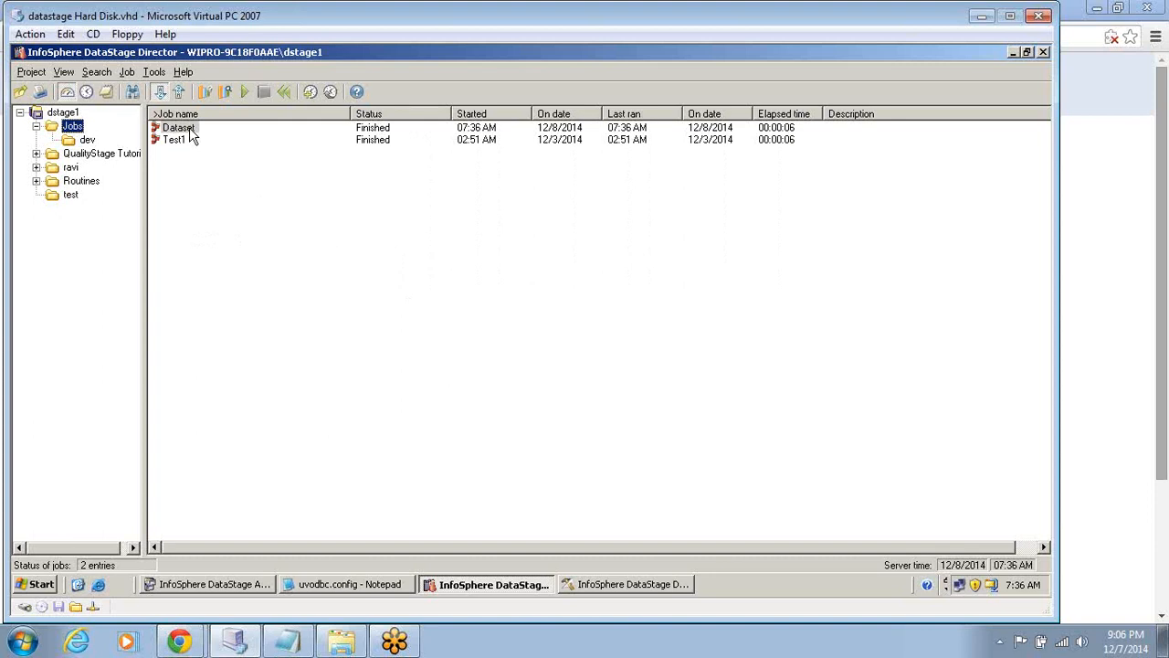
left_click(187, 131)
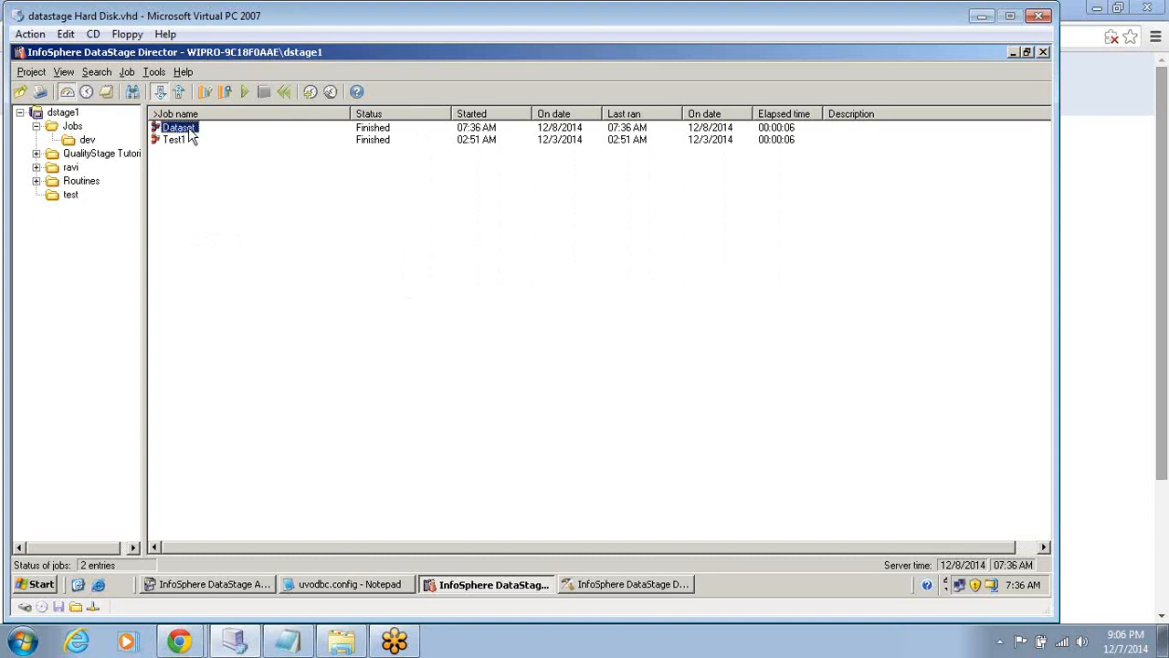
double_click(190, 133)
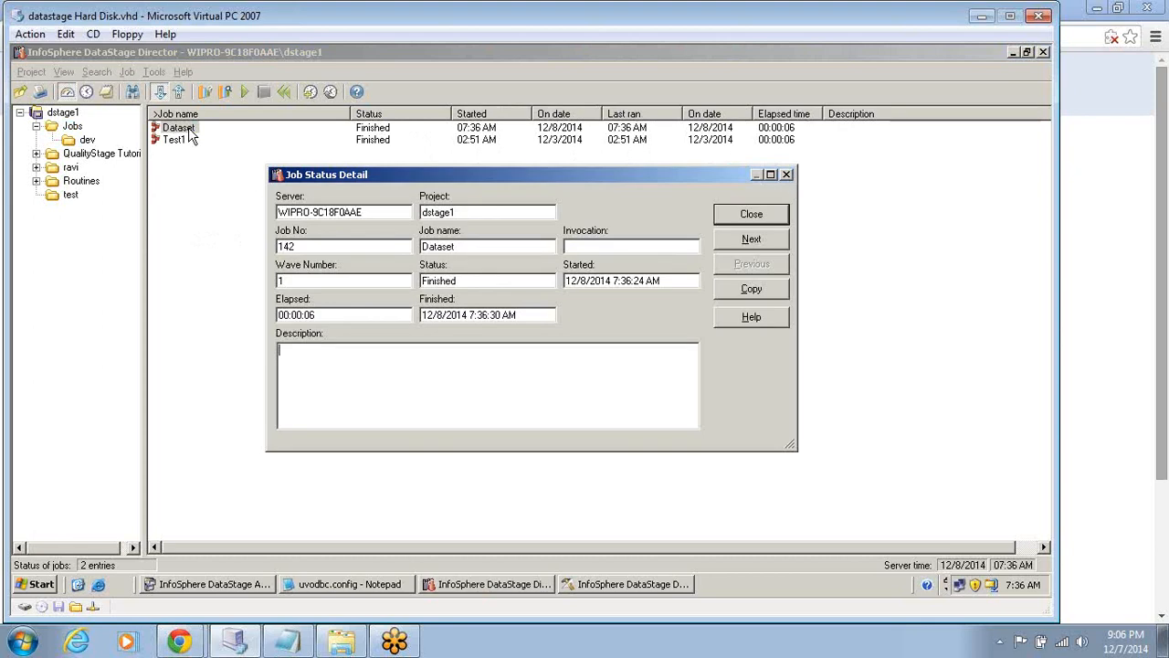
key("Escape")
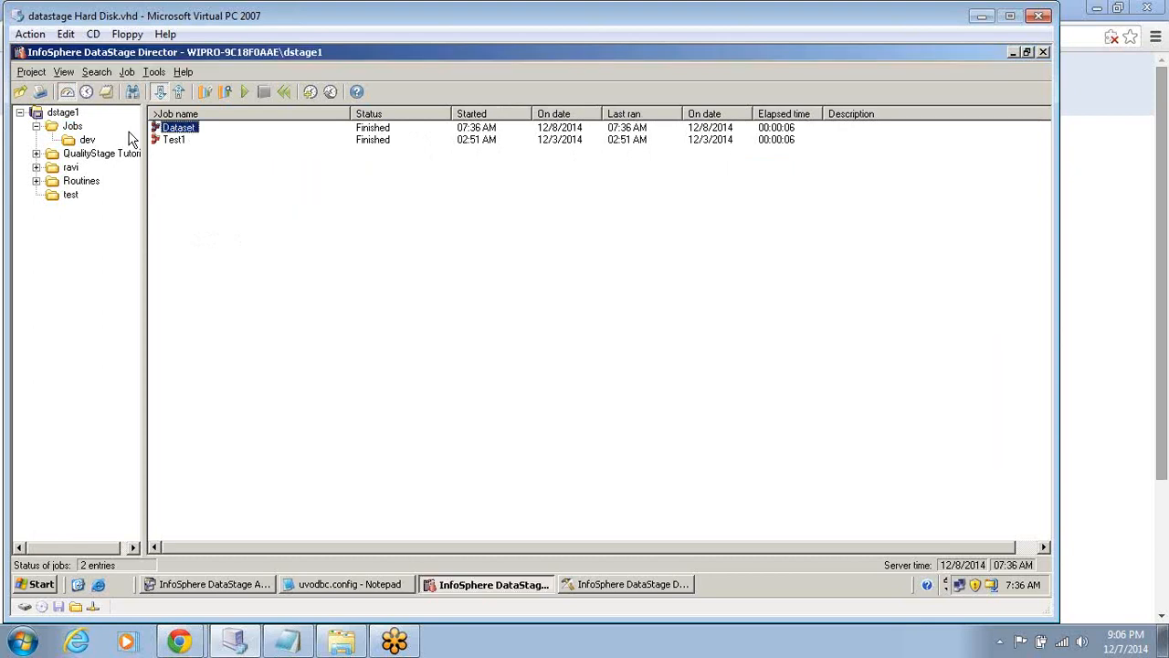
left_click(106, 93)
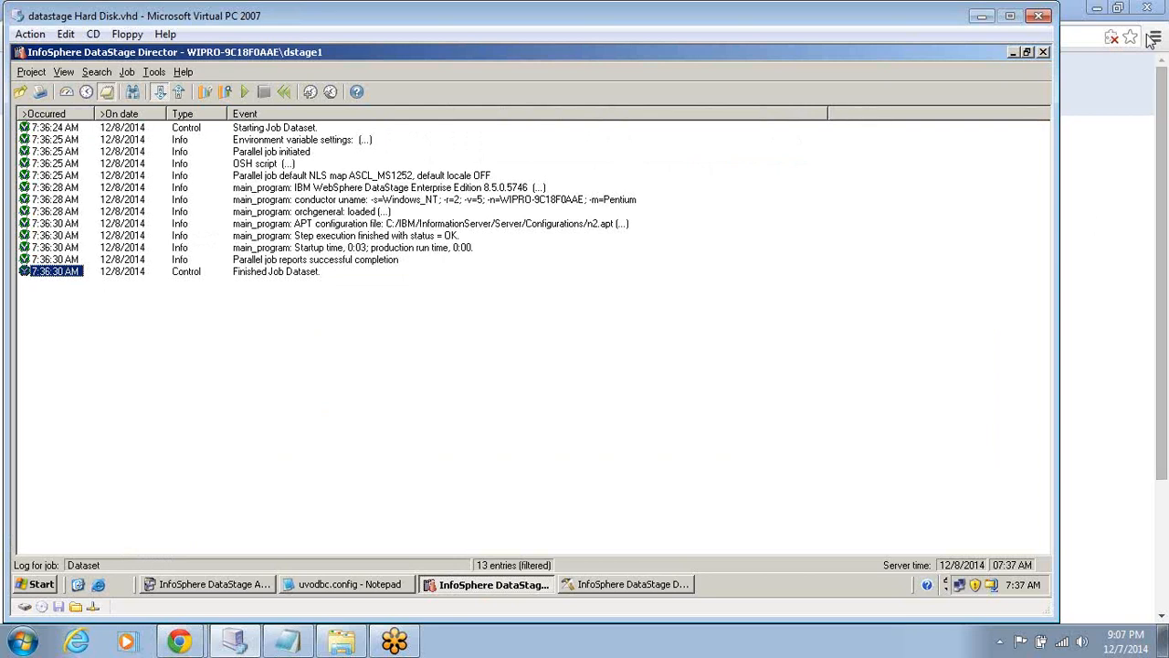
left_click(969, 461)
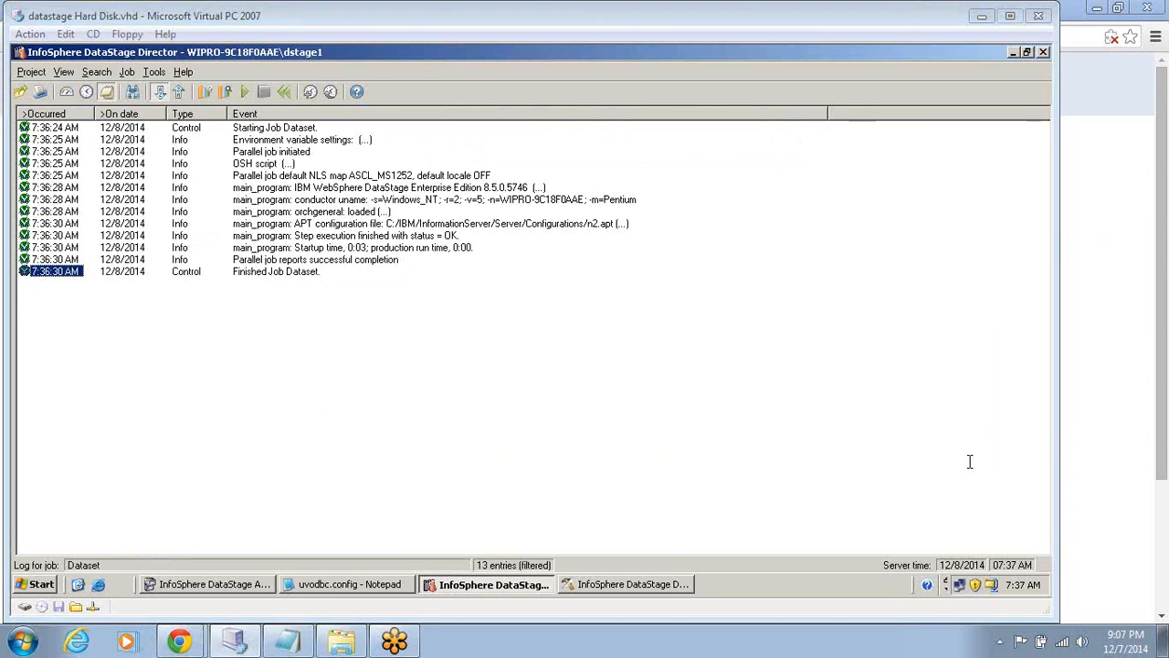